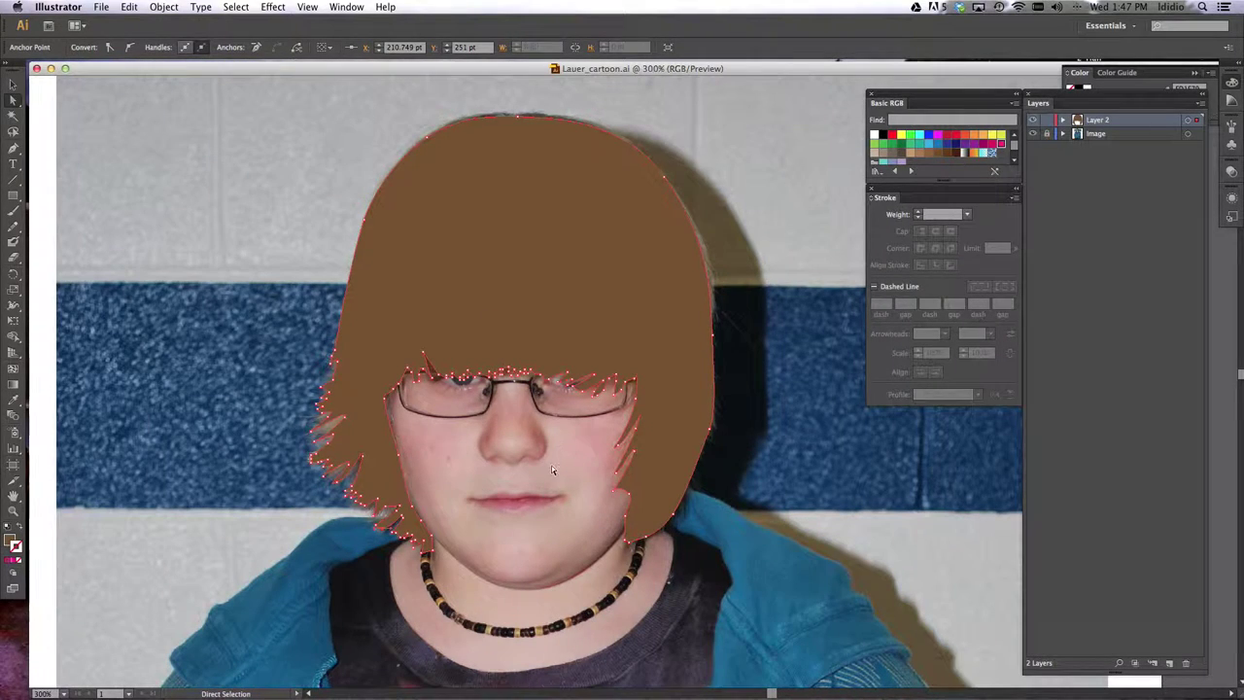
Rename Layer 2, which holds the brown hair shape, as Hair and collapse its contents
left_click_drag(528, 477, 537, 353)
key("super+=")
key("super+=")
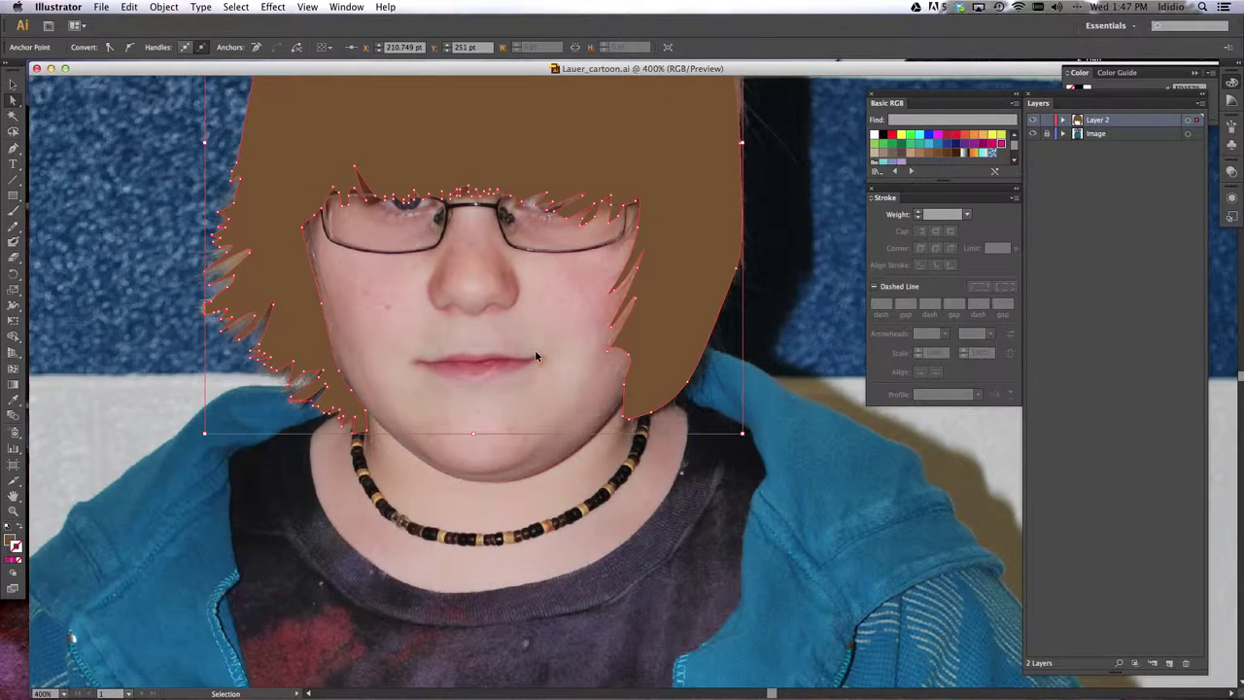
left_click_drag(419, 342, 483, 450)
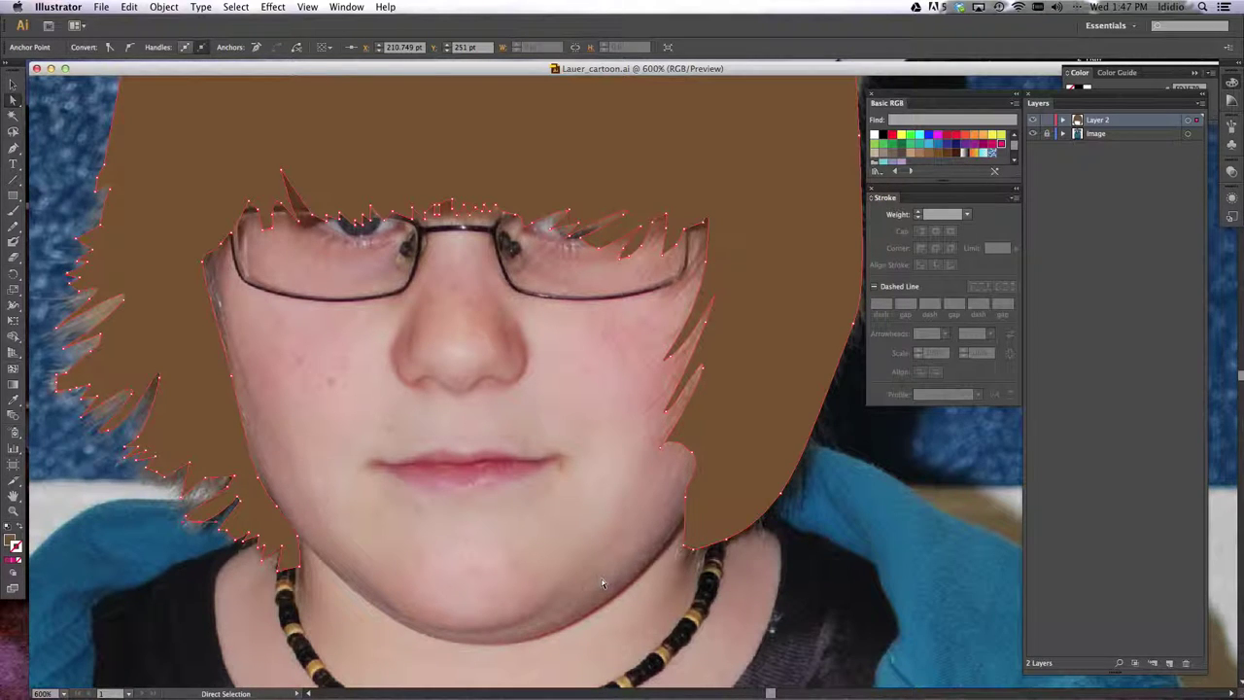
left_click_drag(1056, 98, 1062, 92)
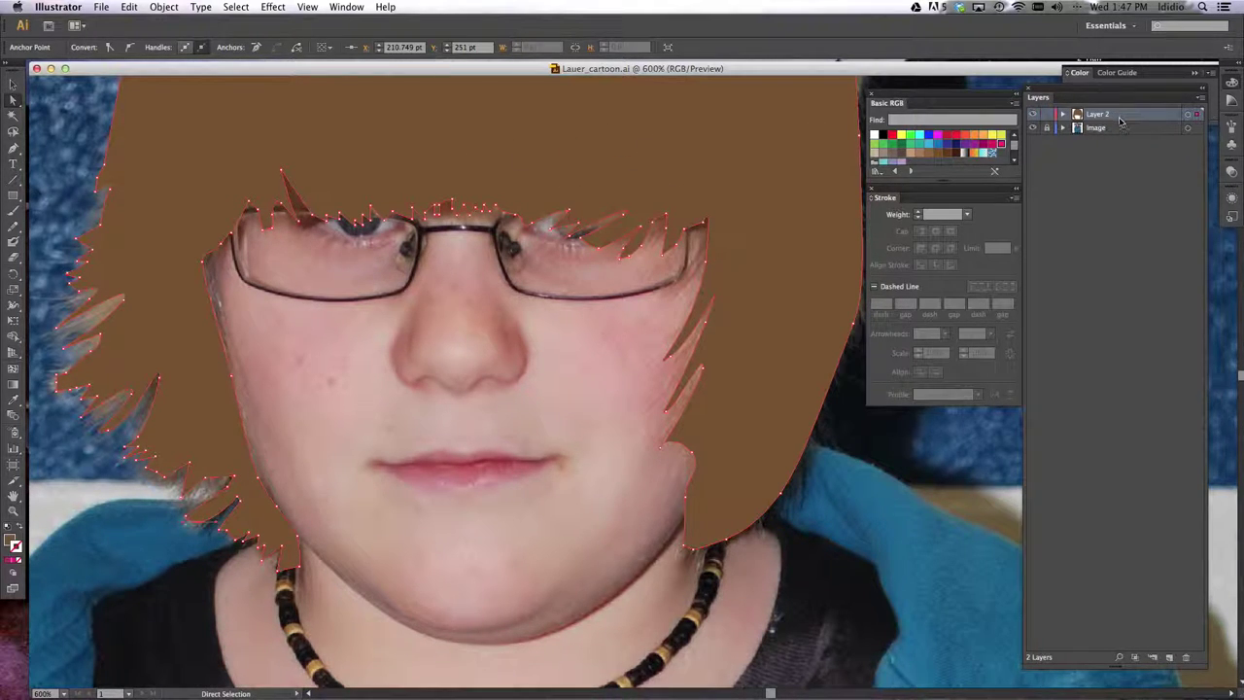
left_click(1064, 114)
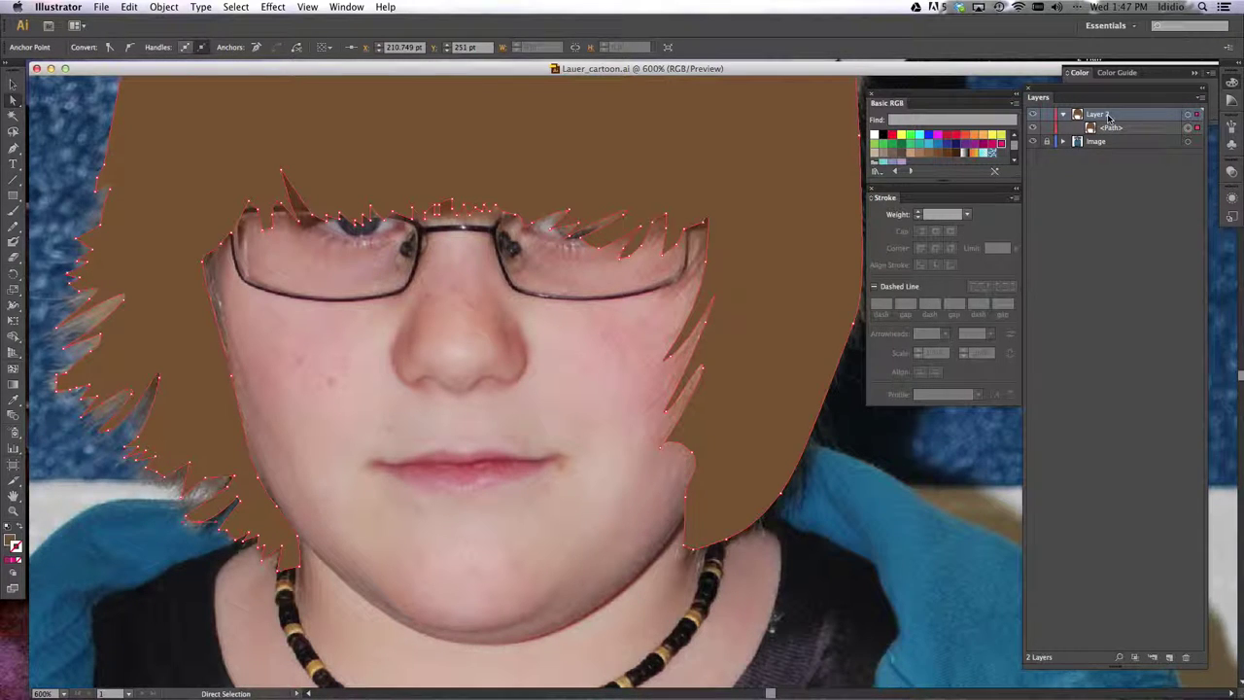
double_click(1096, 115)
type("Halo")
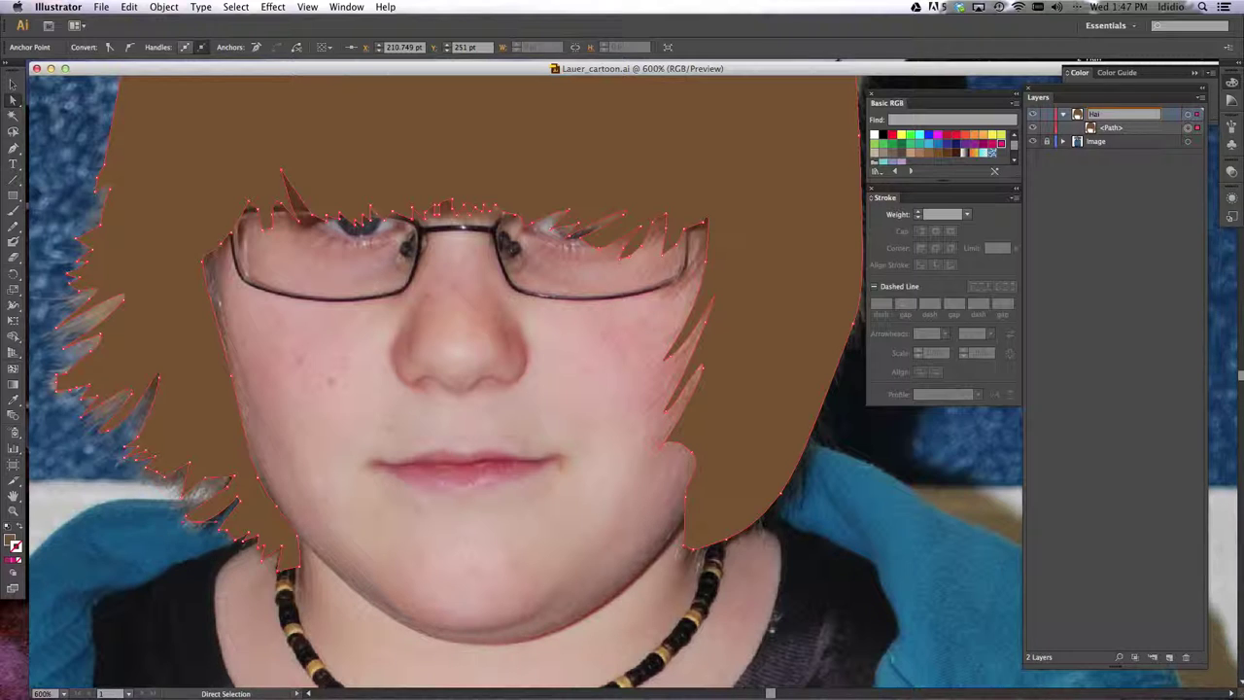
key("Return")
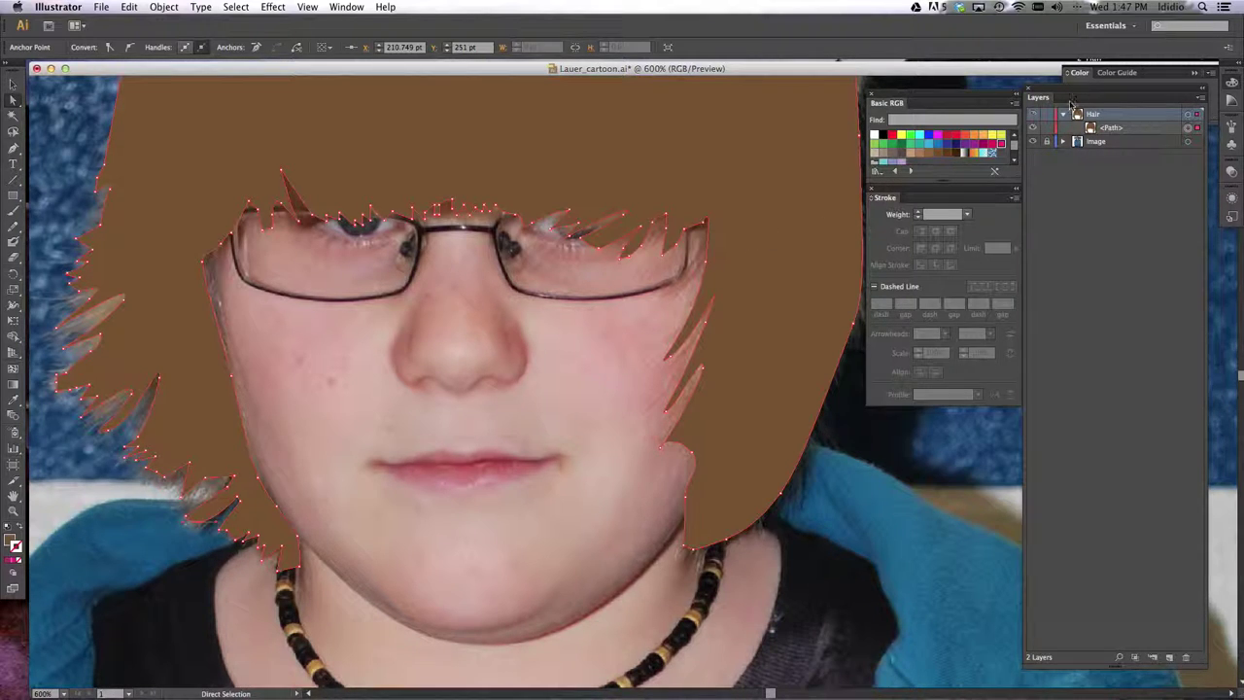
left_click(1064, 118)
double_click(1096, 115)
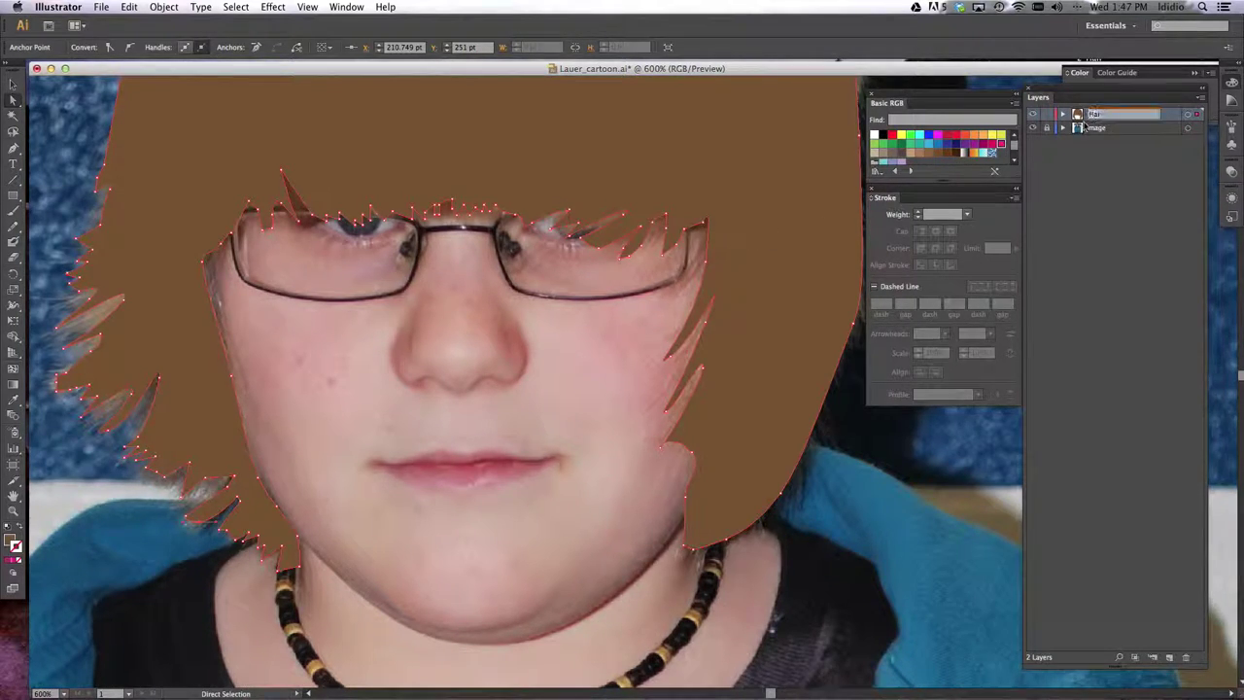
type("Ha")
key("Return")
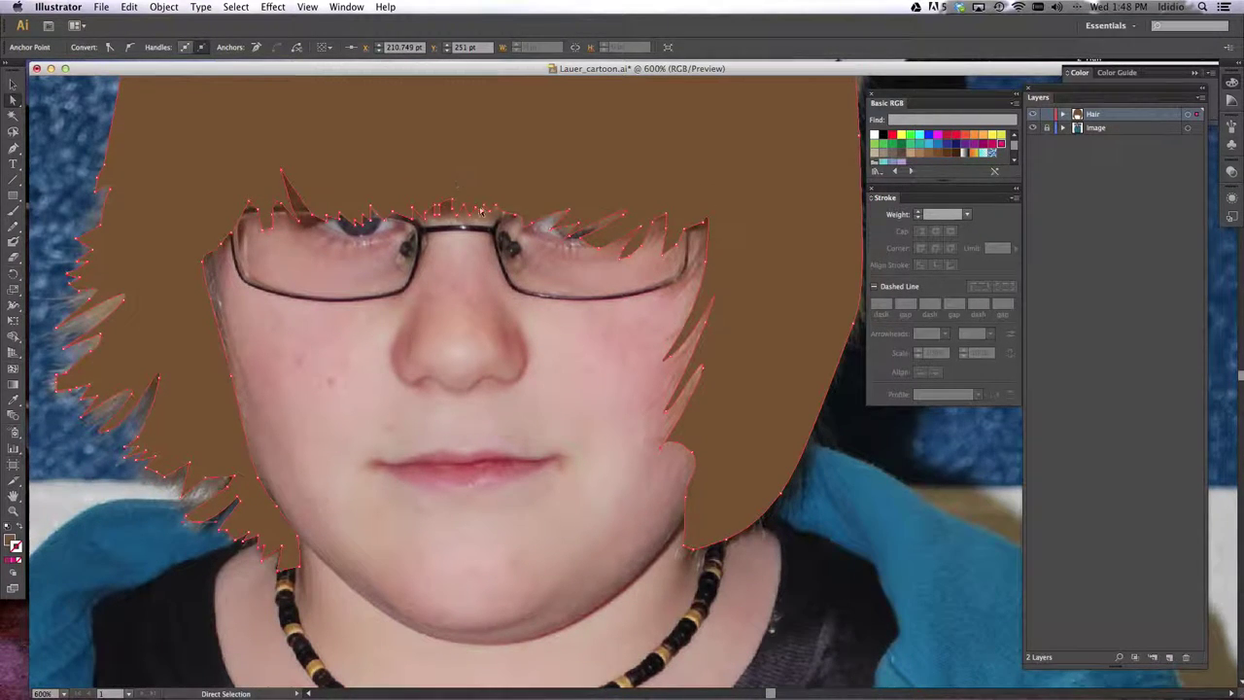
Hide the Hair layer and set the Pen tool to no fill with a pinkish-red stroke
left_click(1033, 115)
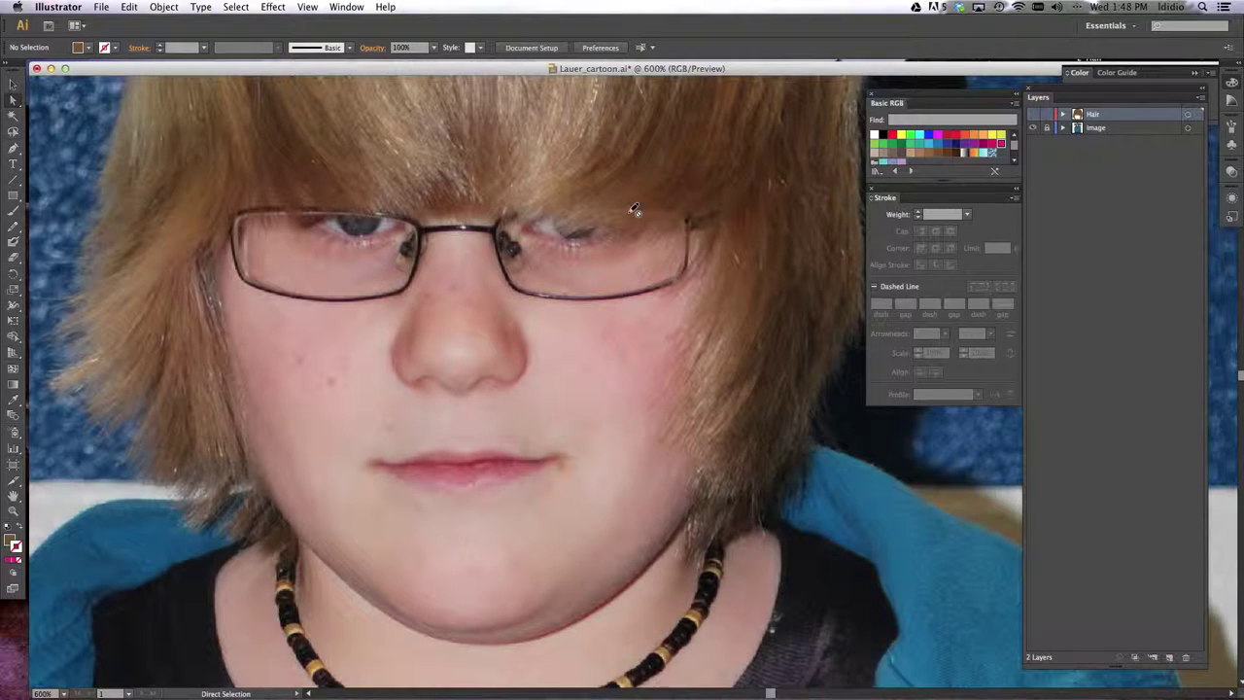
left_click(12, 149)
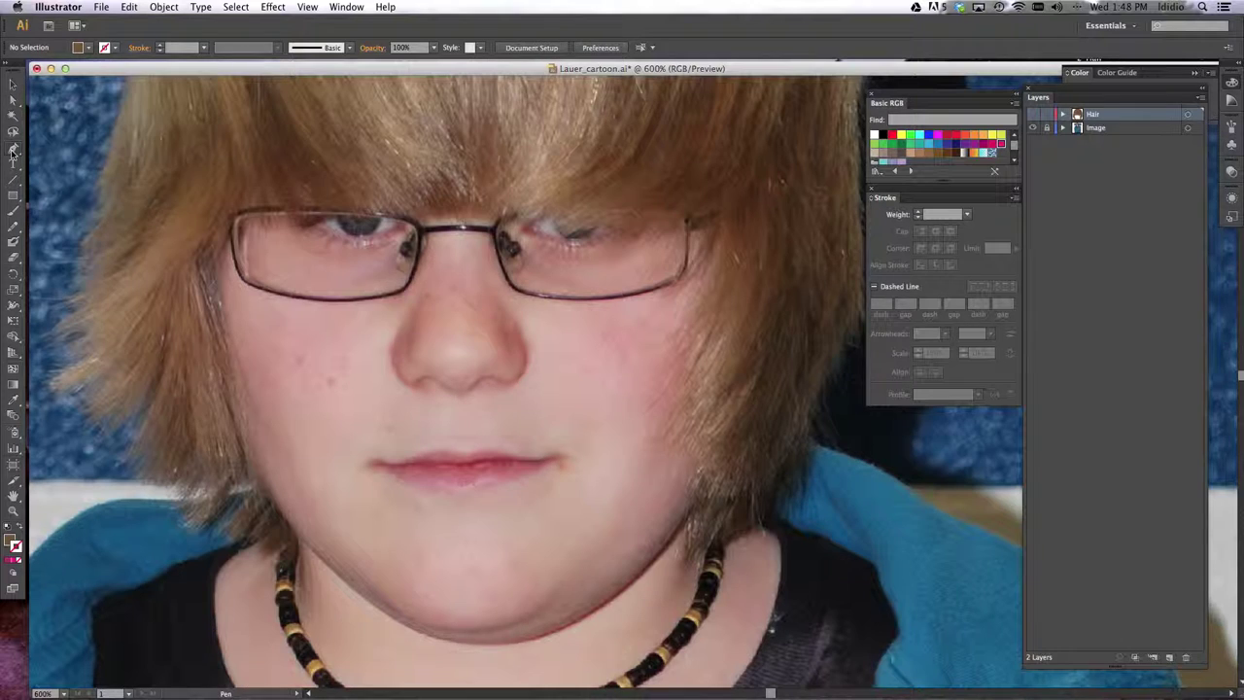
left_click(89, 50)
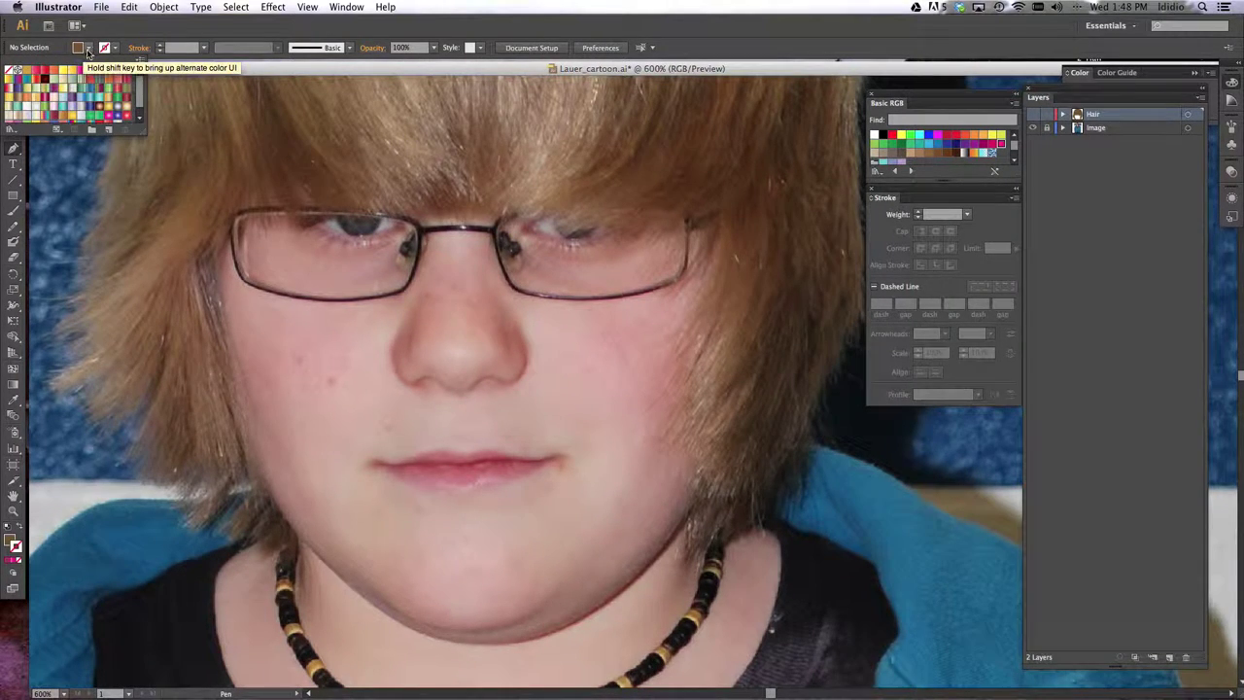
left_click(12, 71)
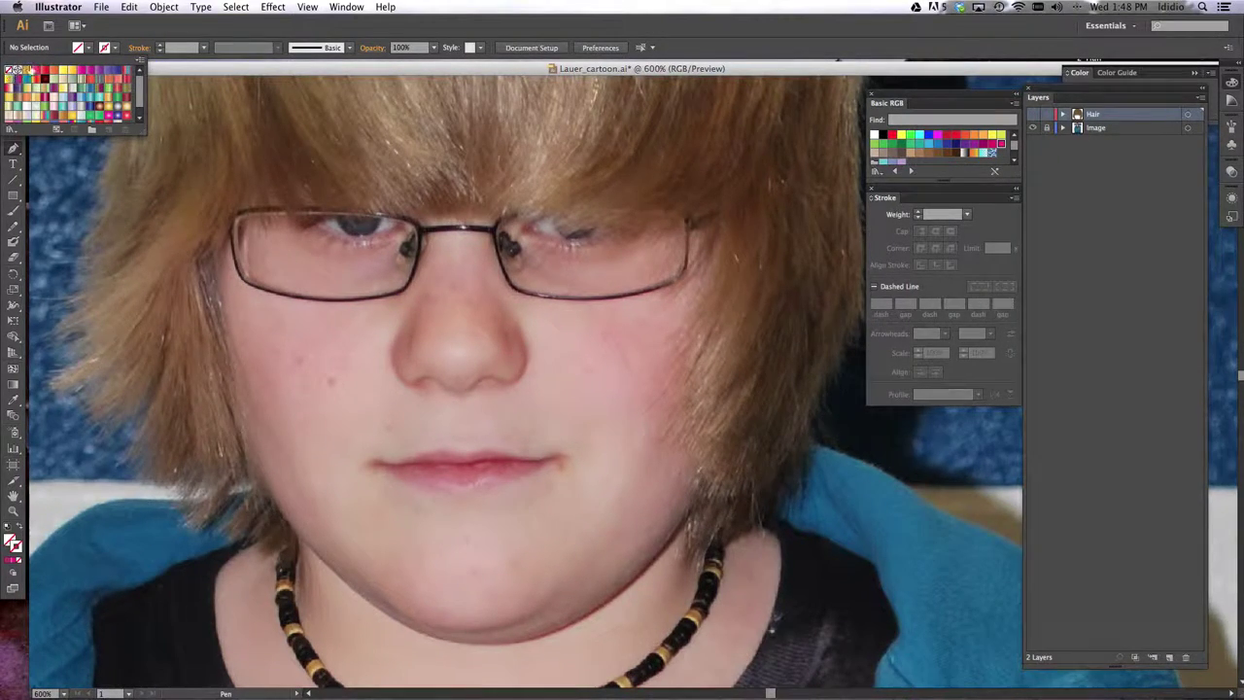
left_click(113, 48)
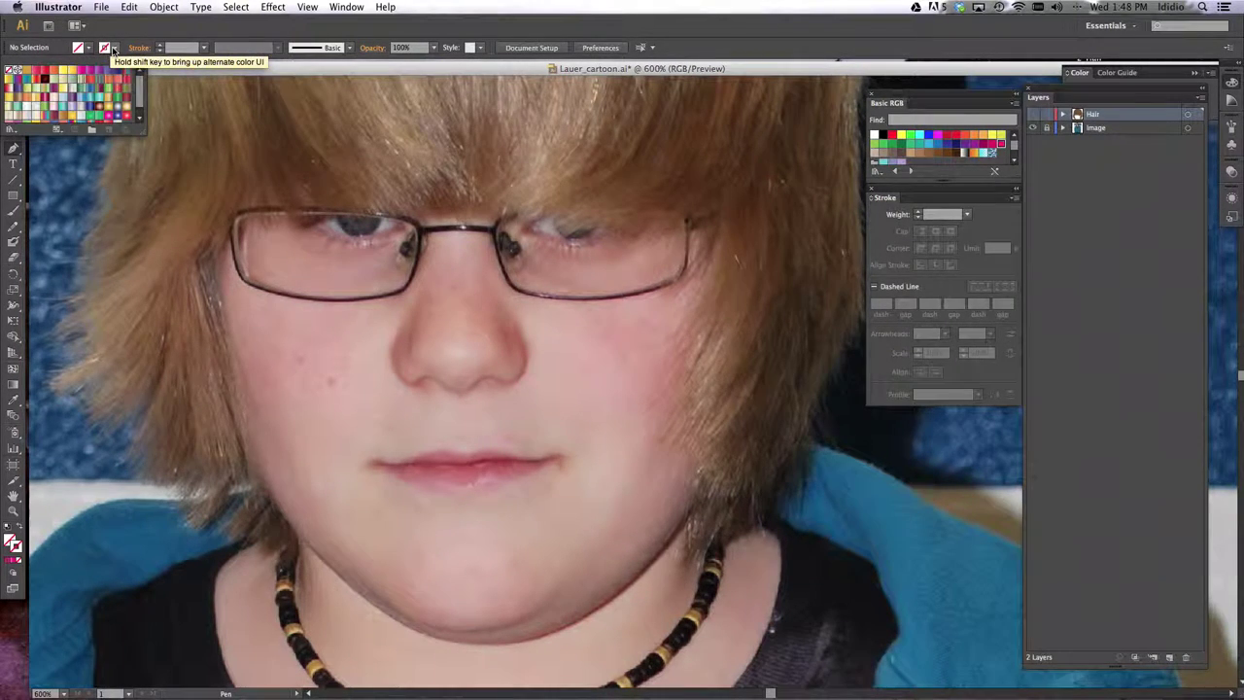
left_click(128, 119)
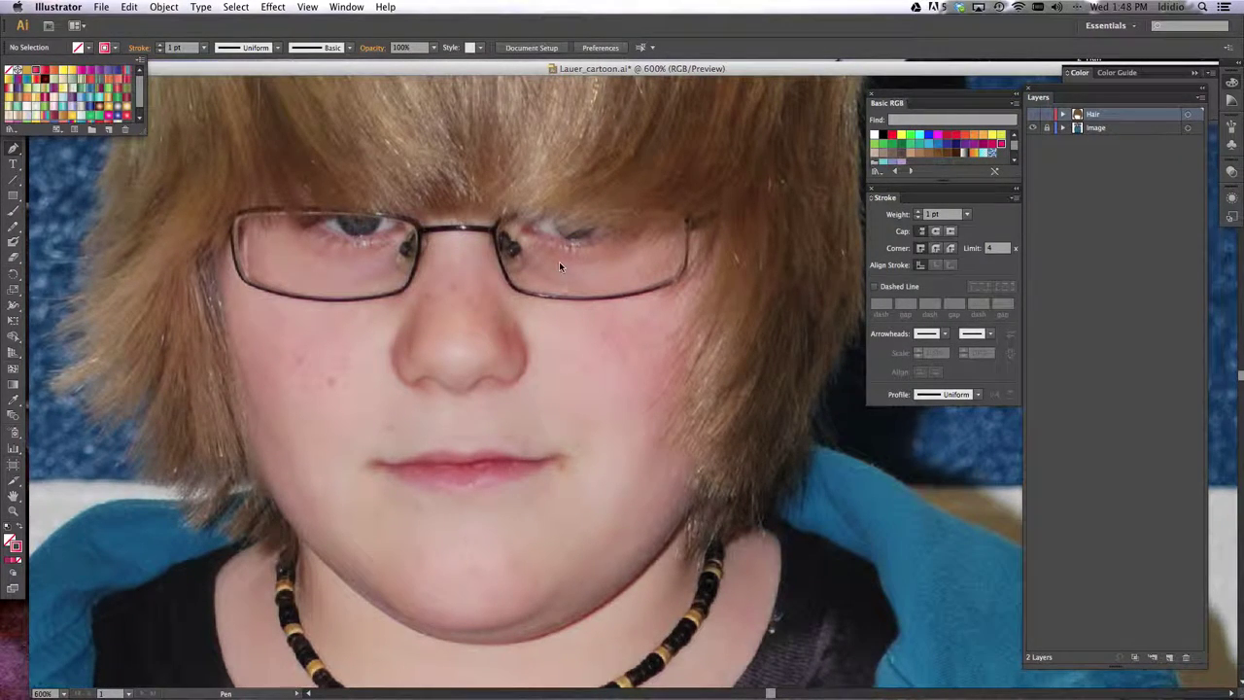
left_click(947, 134)
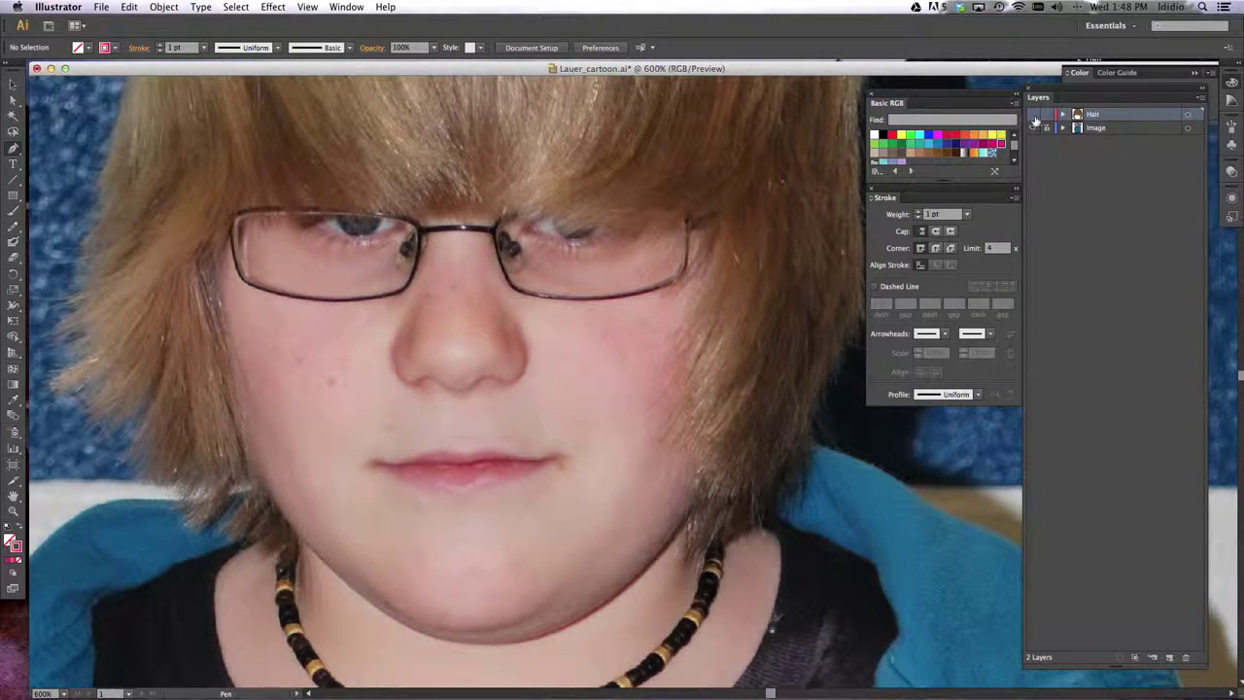
Add a new layer above Hair and trace the jaw with the Pen tool from the temple around the chin to the opposite jaw
left_click(1169, 657)
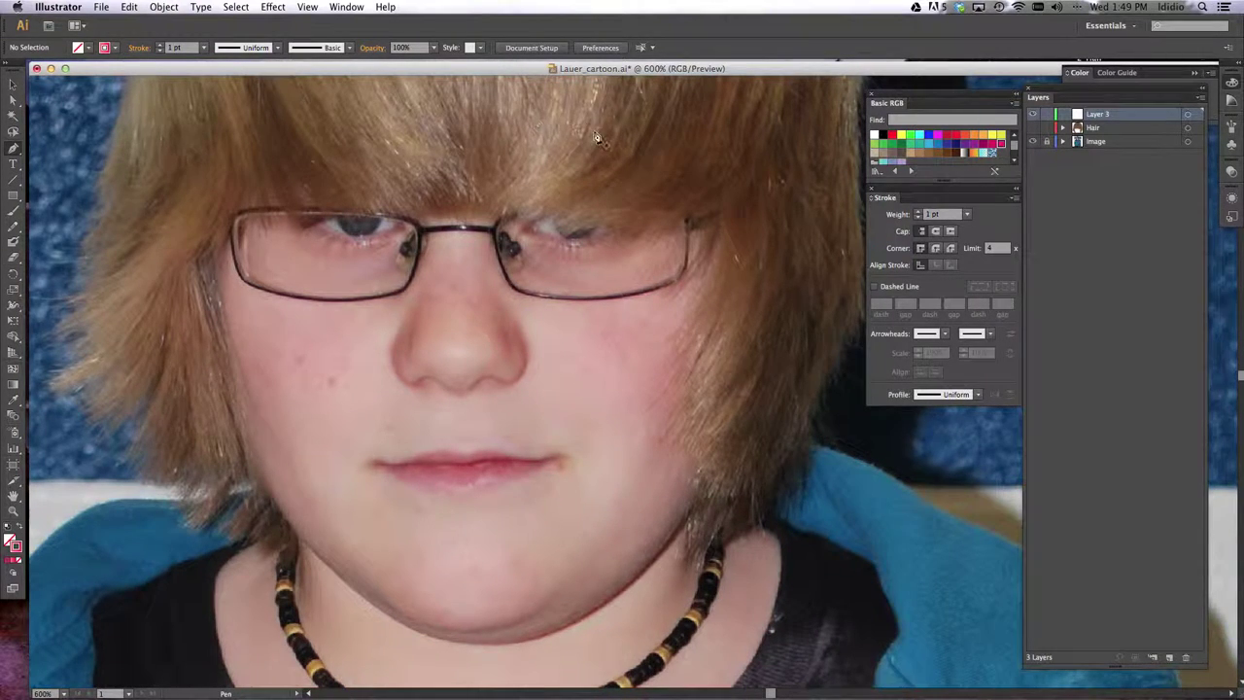
left_click(208, 256)
left_click(271, 497)
left_click_drag(274, 502, 325, 565)
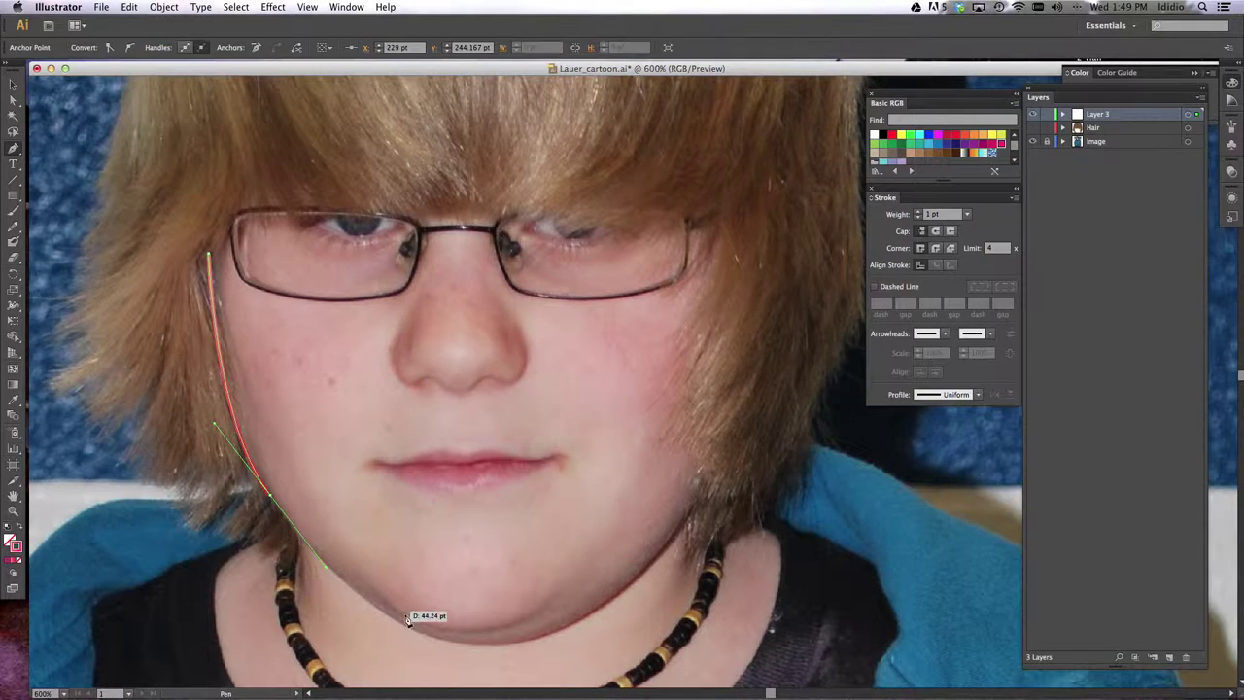
left_click_drag(442, 638, 495, 640)
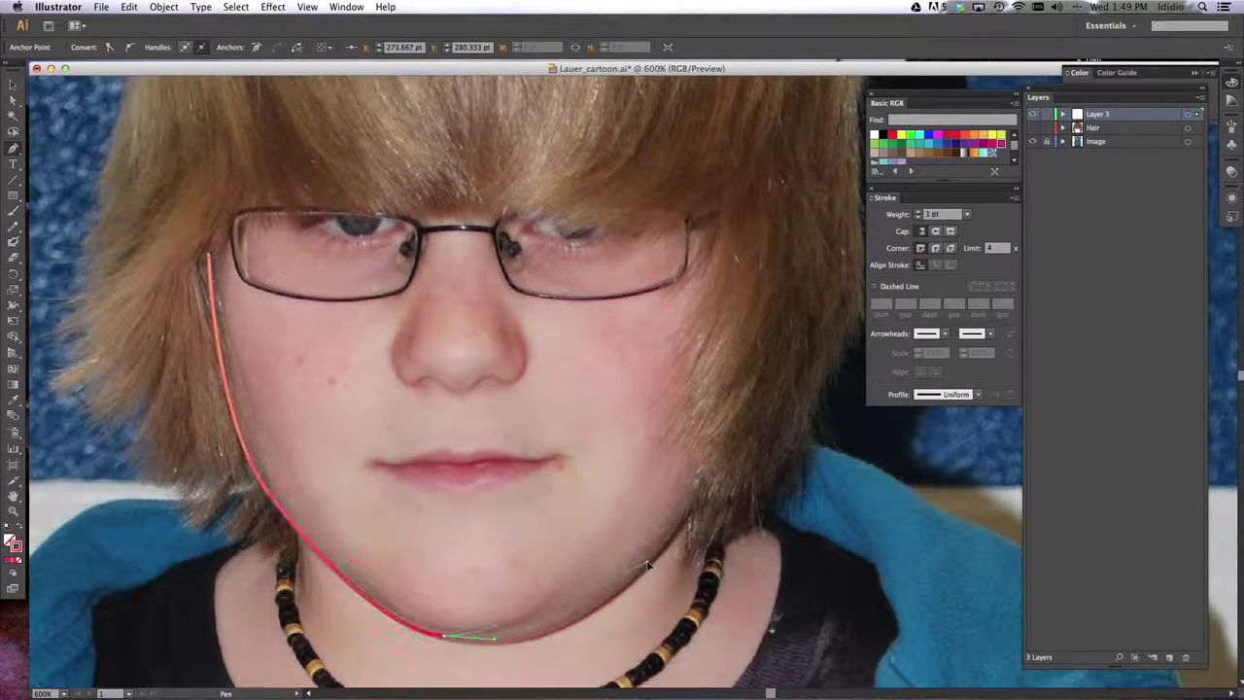
left_click_drag(648, 561, 706, 495)
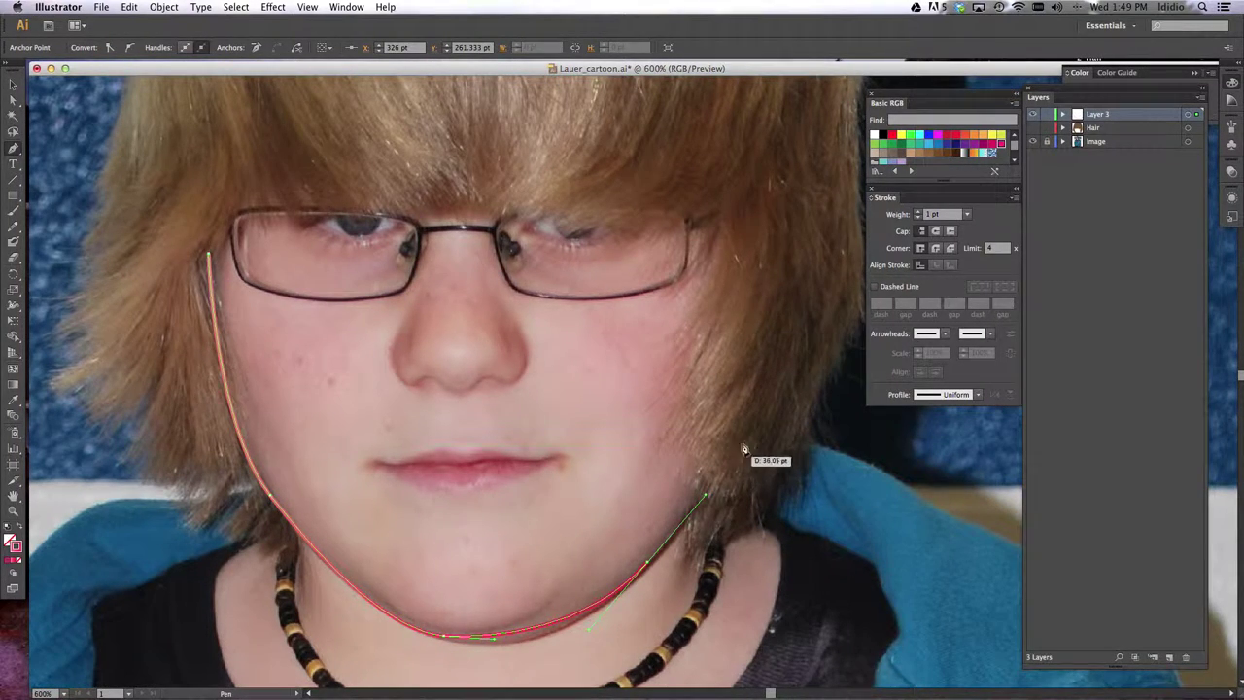
Continue the face outline up the remaining cheek and across the forehead under the bangs, closing it at the starting temple
left_click_drag(724, 374, 743, 261)
left_click(737, 188)
left_click(706, 184)
left_click(628, 173)
left_click(538, 159)
left_click(415, 159)
left_click(356, 169)
left_click(269, 172)
left_click_drag(234, 184, 206, 208)
left_click(206, 204)
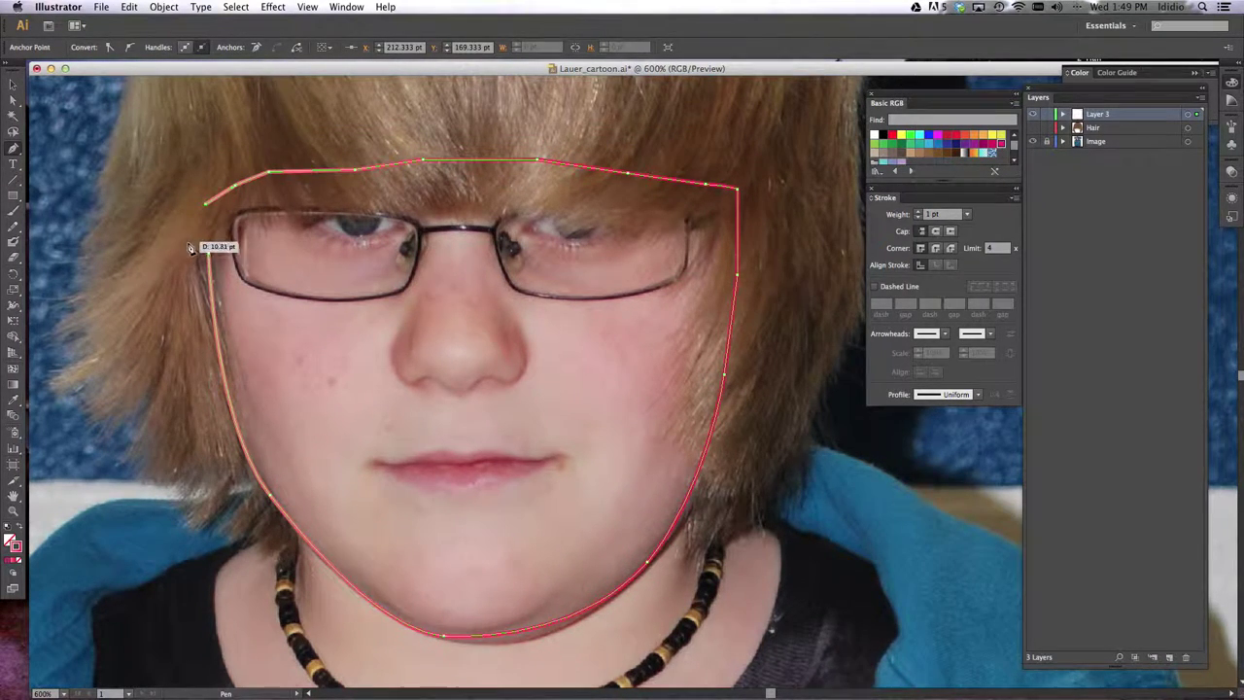
left_click(209, 257)
Adjust the face path's anchor points at the chin, lower jaw and temple so the outline fits the photo
left_click(15, 104)
left_click_drag(448, 641, 389, 640)
left_click_drag(523, 642, 530, 643)
left_click_drag(646, 566, 658, 565)
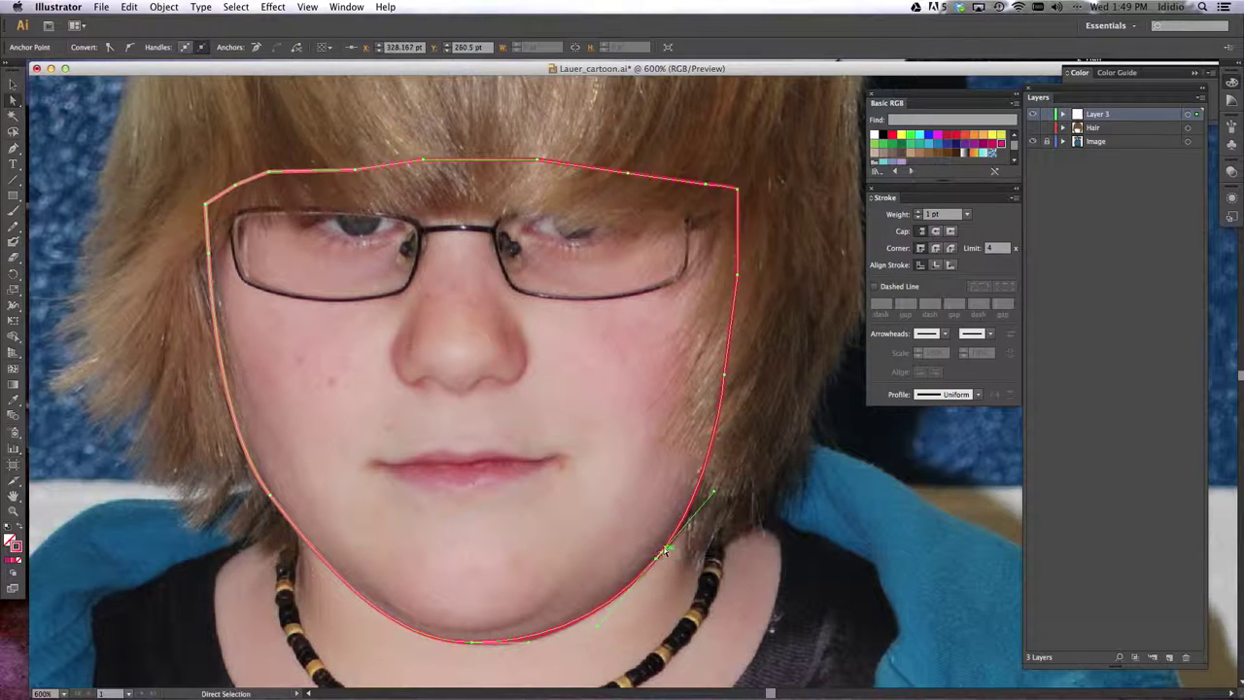
left_click_drag(212, 254, 198, 252)
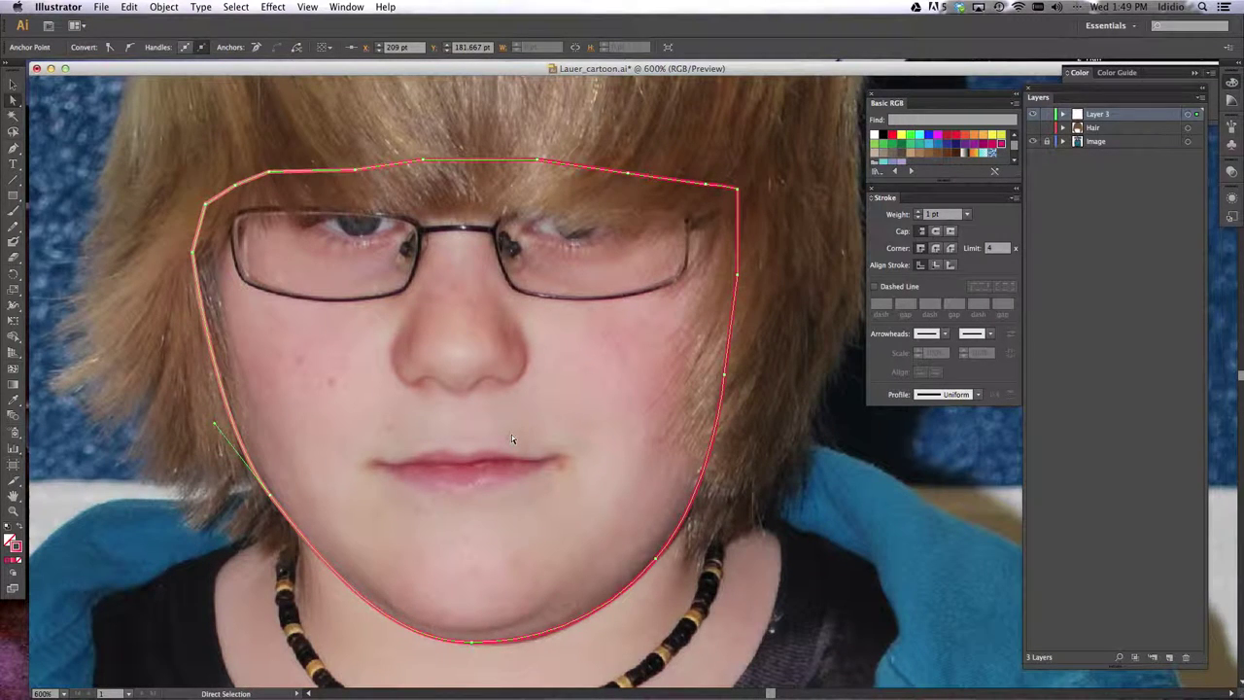
Fill the face shape with the skin colour sampled from the cheek and show the Hair layer again
left_click(15, 400)
left_click(342, 329)
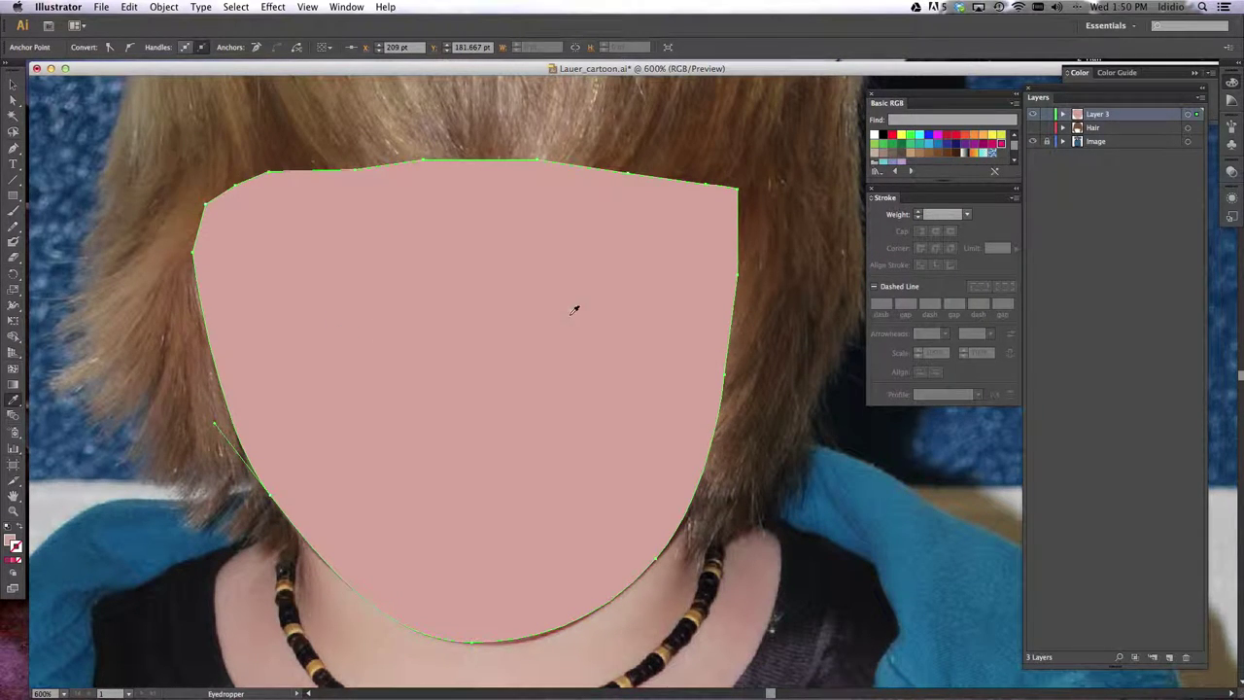
left_click(1033, 127)
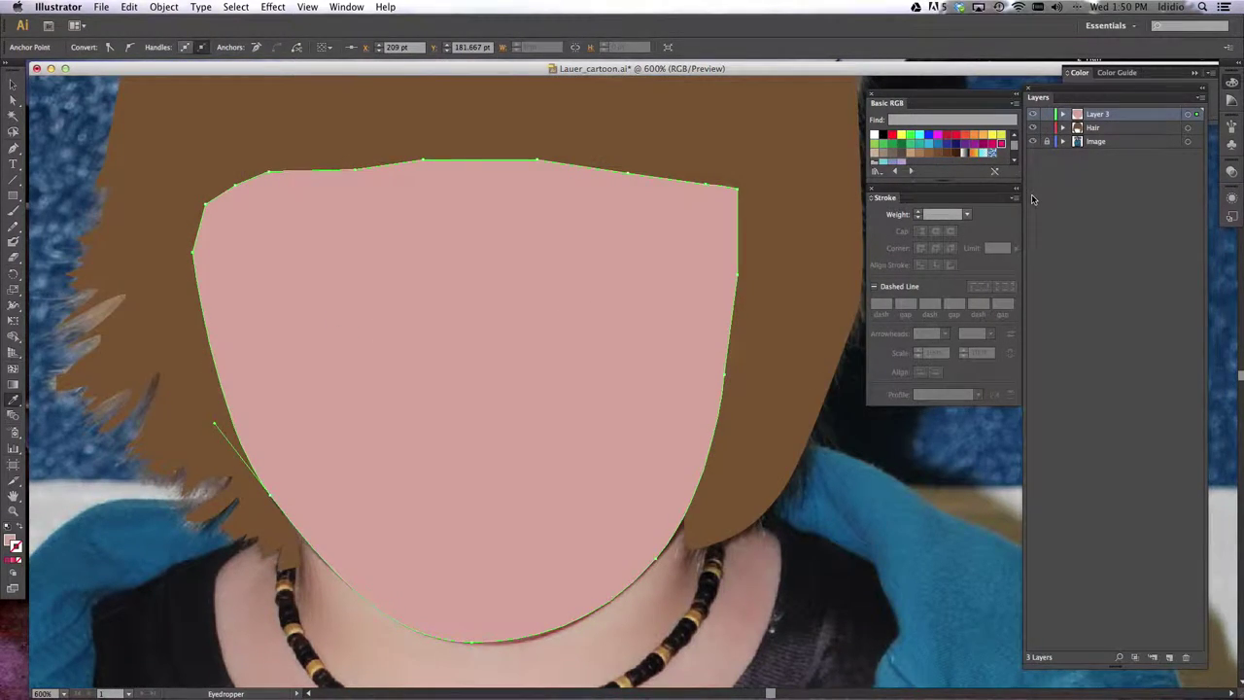
left_click(188, 174)
key("super+z")
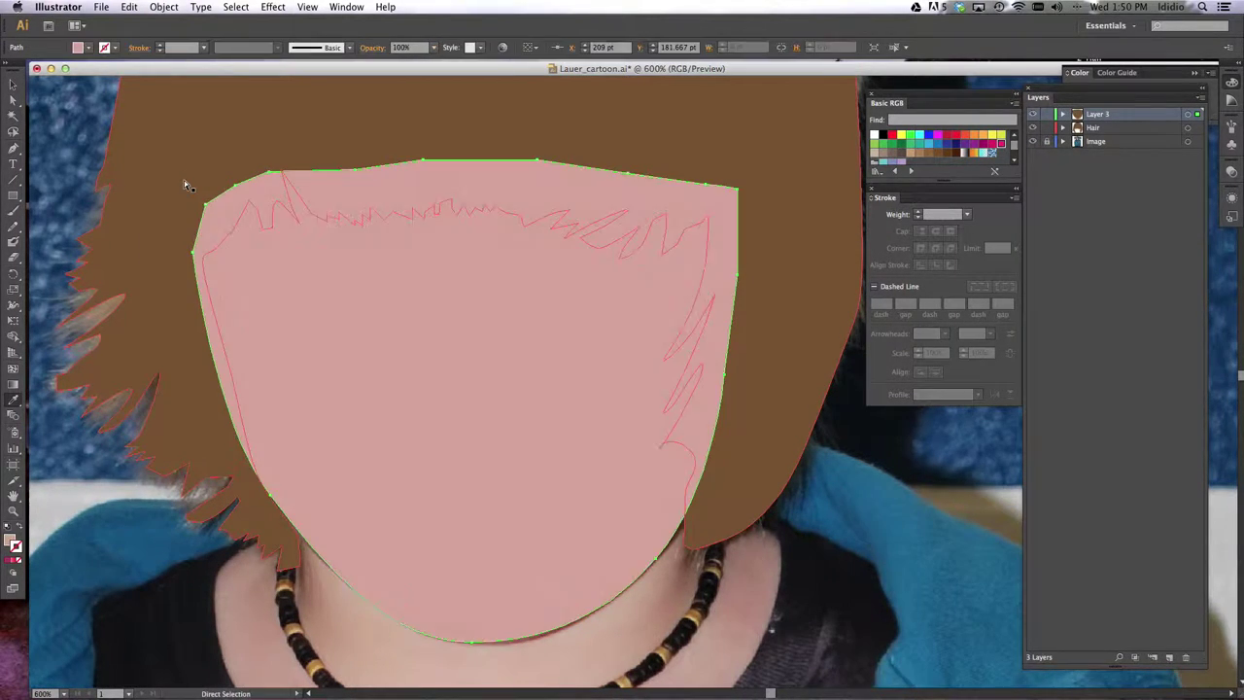
Select the hair shape and move the Hair layer above Layer 3 so it overlaps the face
key("v")
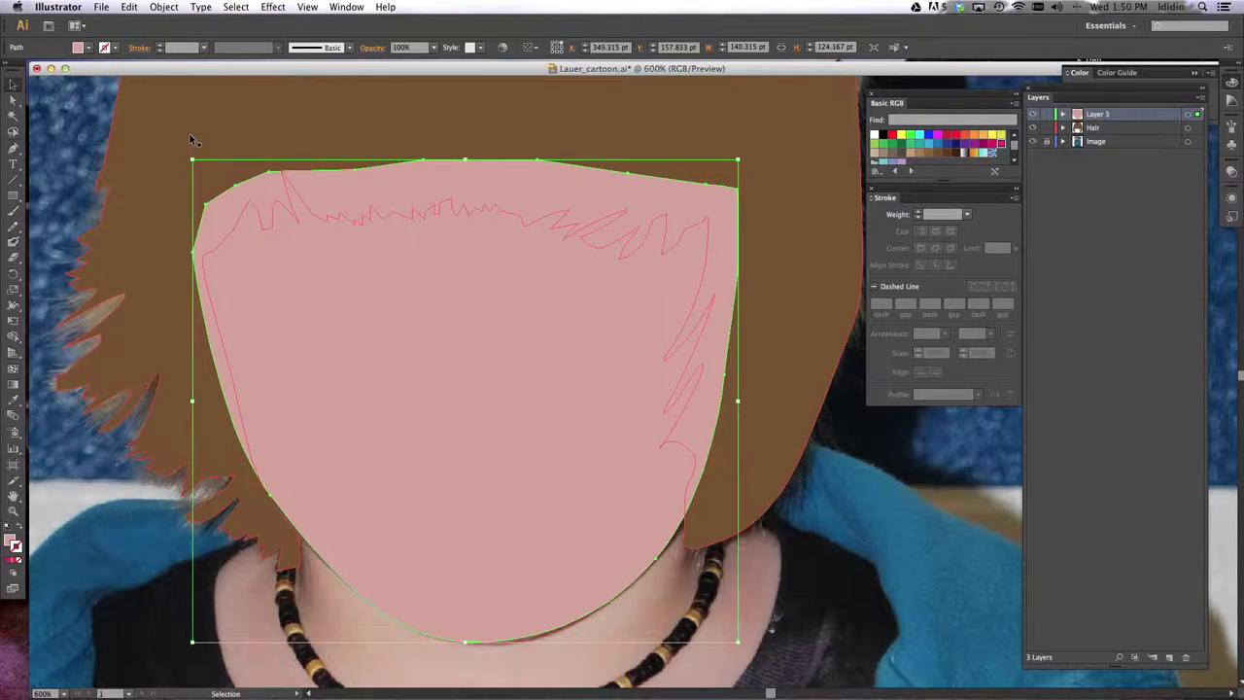
left_click(195, 134)
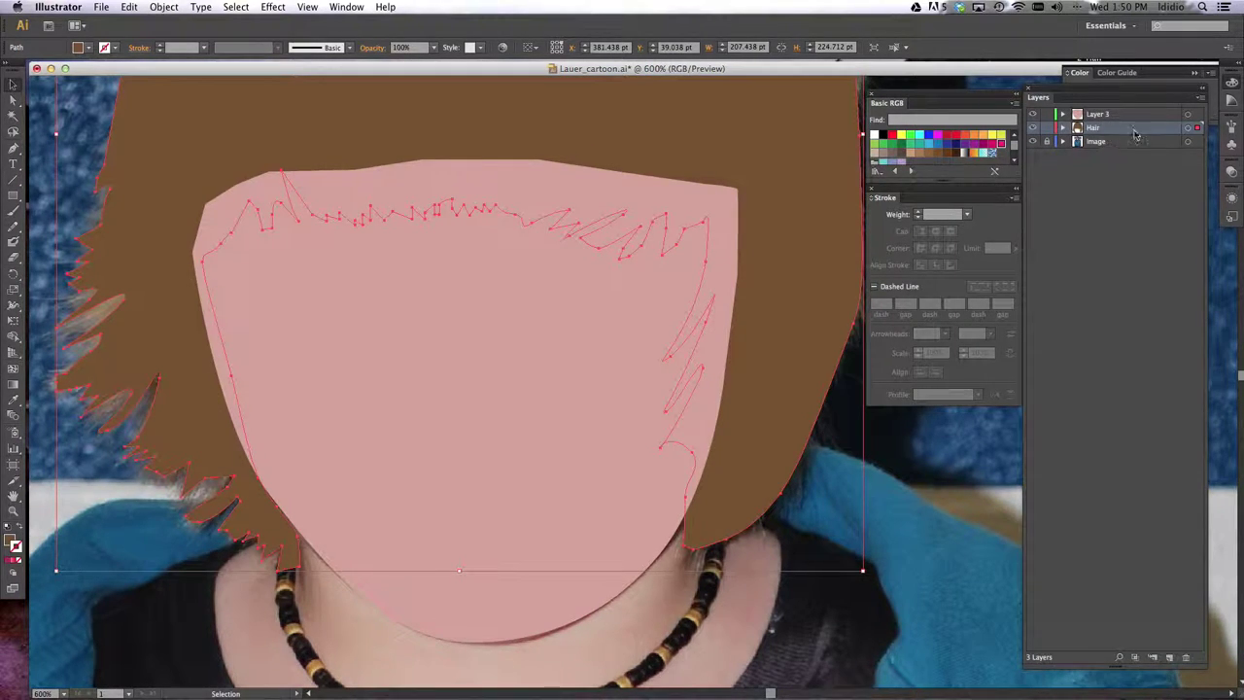
left_click_drag(1141, 132, 1139, 114)
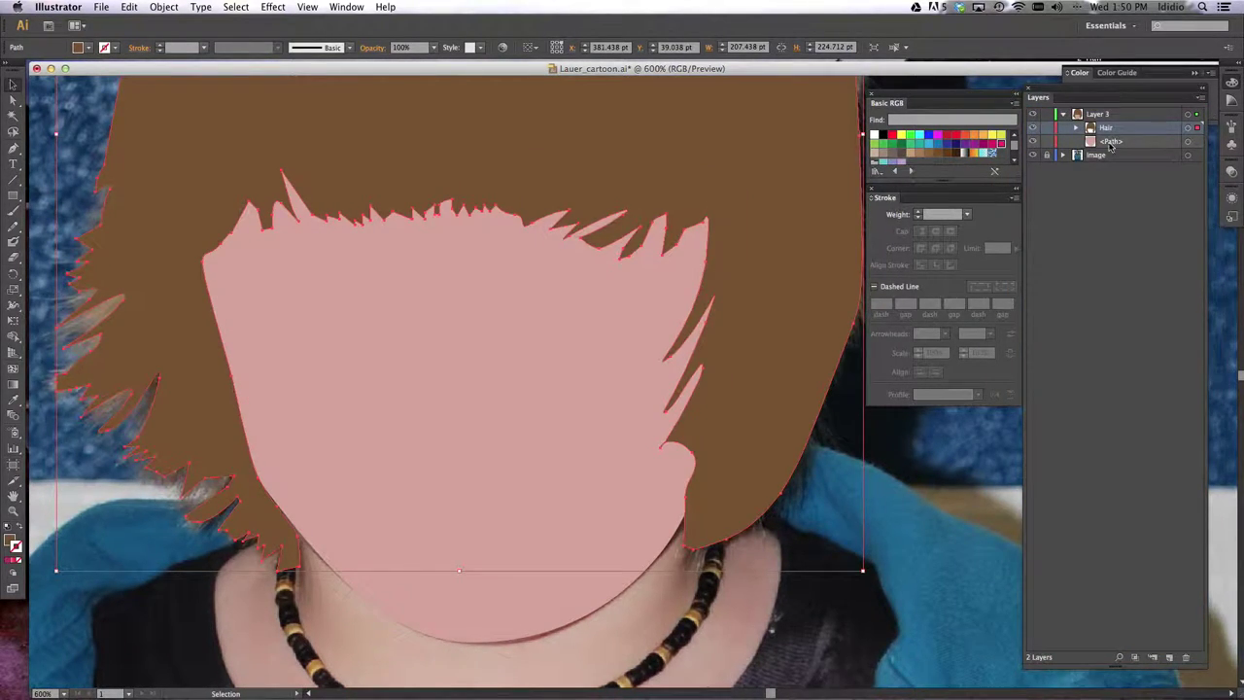
key("super+z")
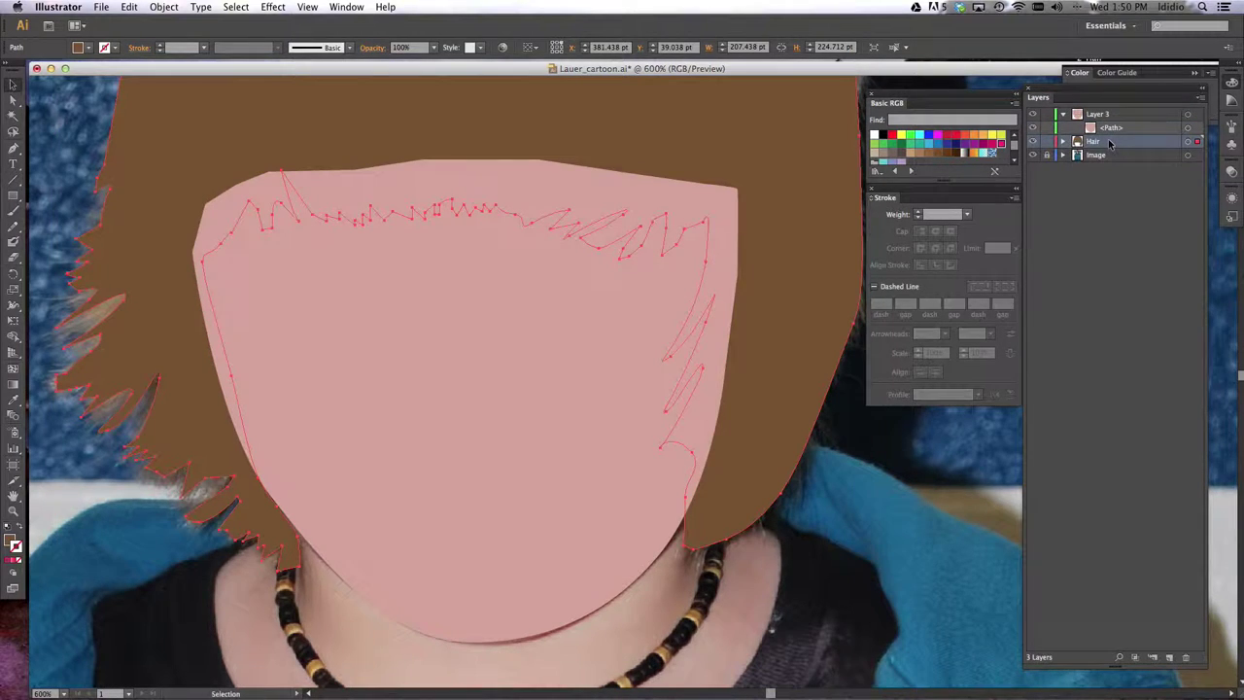
left_click_drag(1090, 128, 1076, 115)
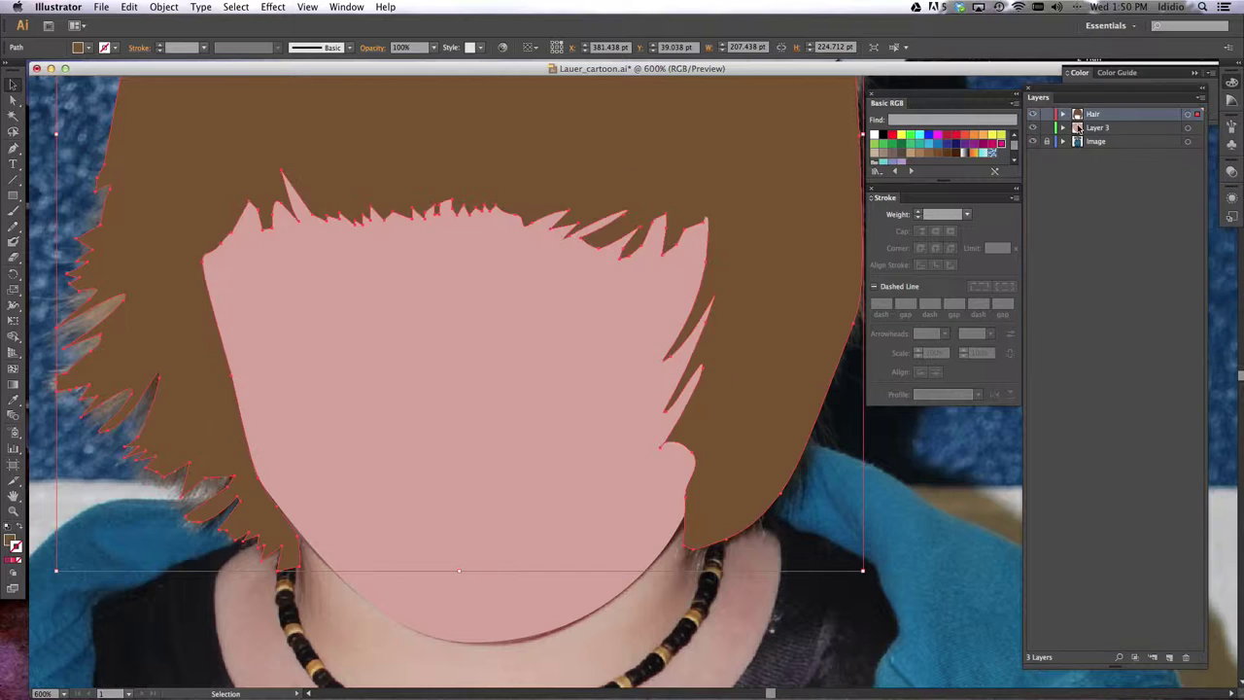
Rename Layer 3 as Face
double_click(1094, 128)
type("Face")
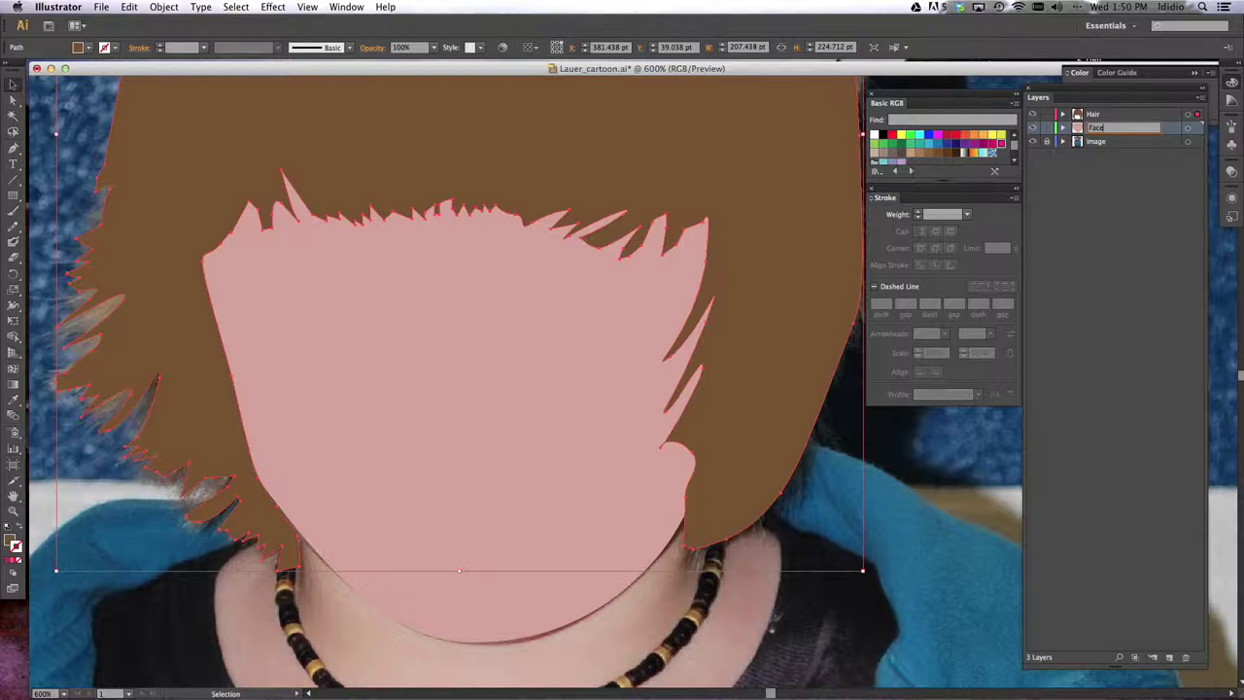
key("Return")
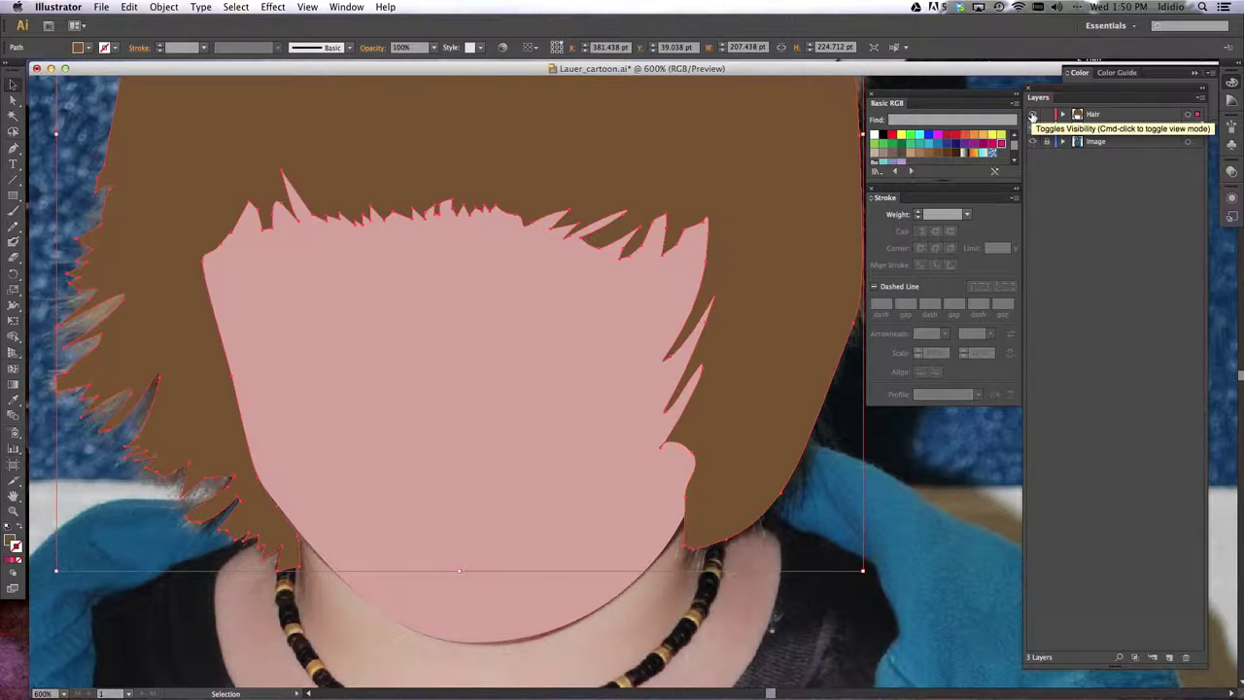
Expand the Face layer and rename the path inside it as Face
left_click(1062, 128)
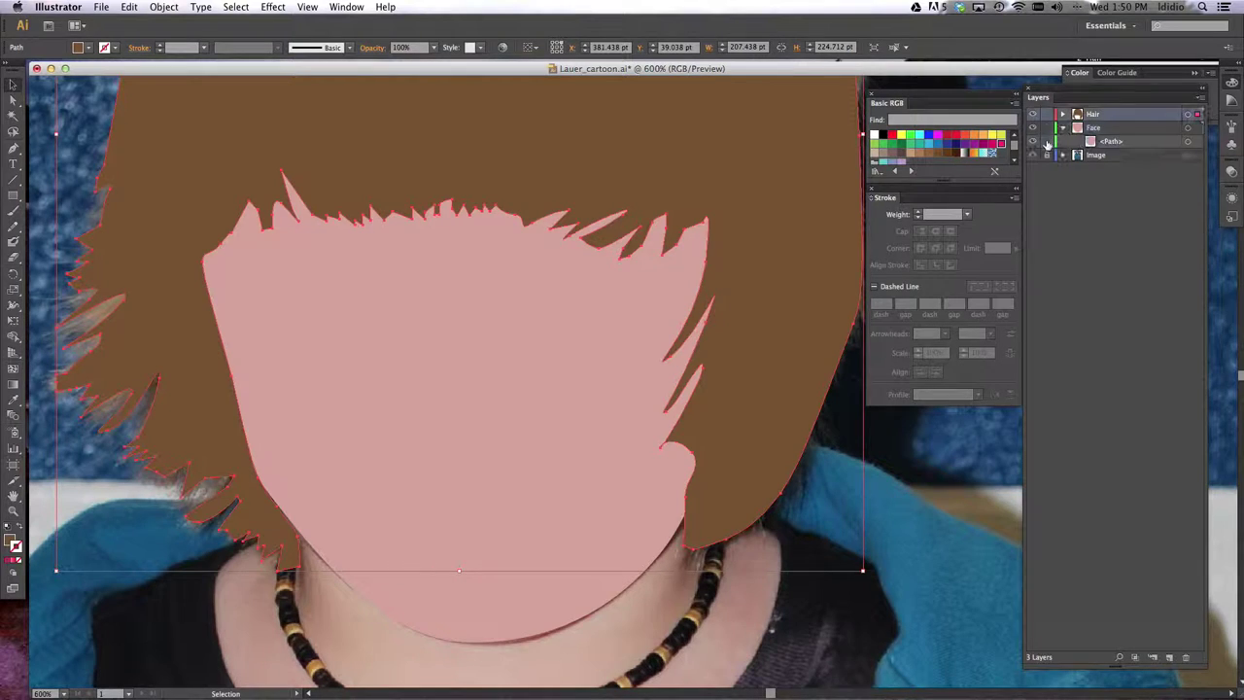
left_click(1063, 128)
left_click(1063, 128)
left_click(1063, 128)
left_click(1064, 129)
left_click(1108, 129)
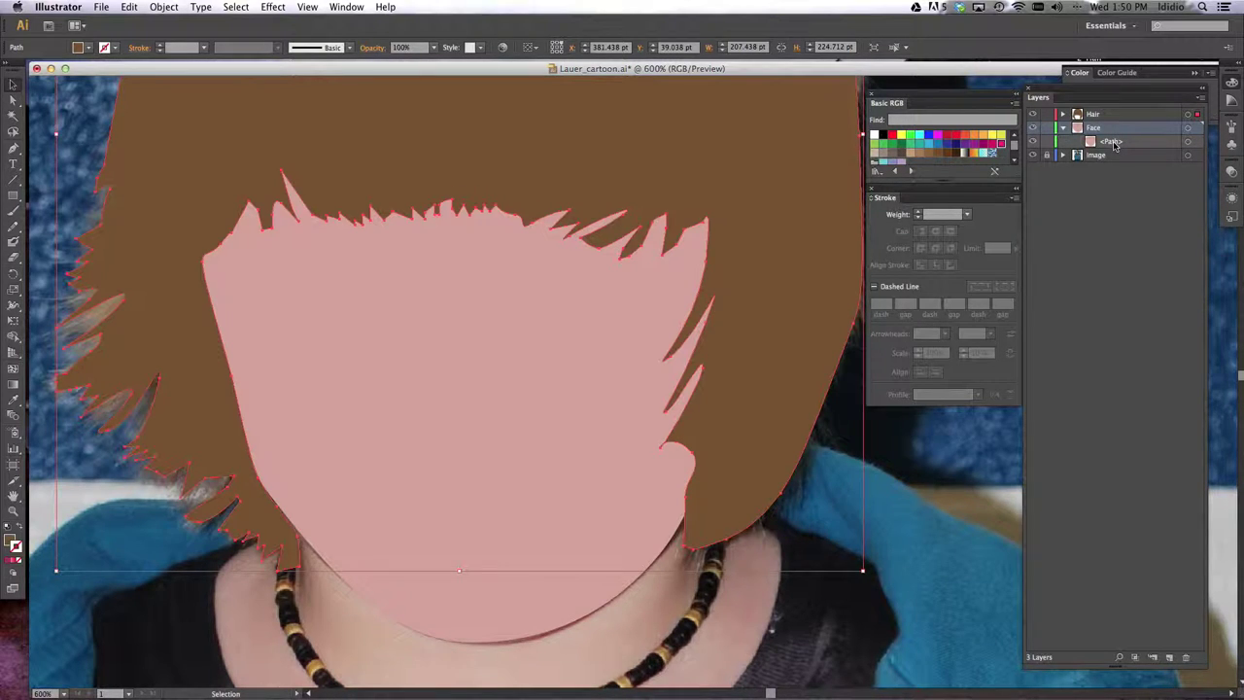
double_click(1111, 141)
type("Face")
key("Return")
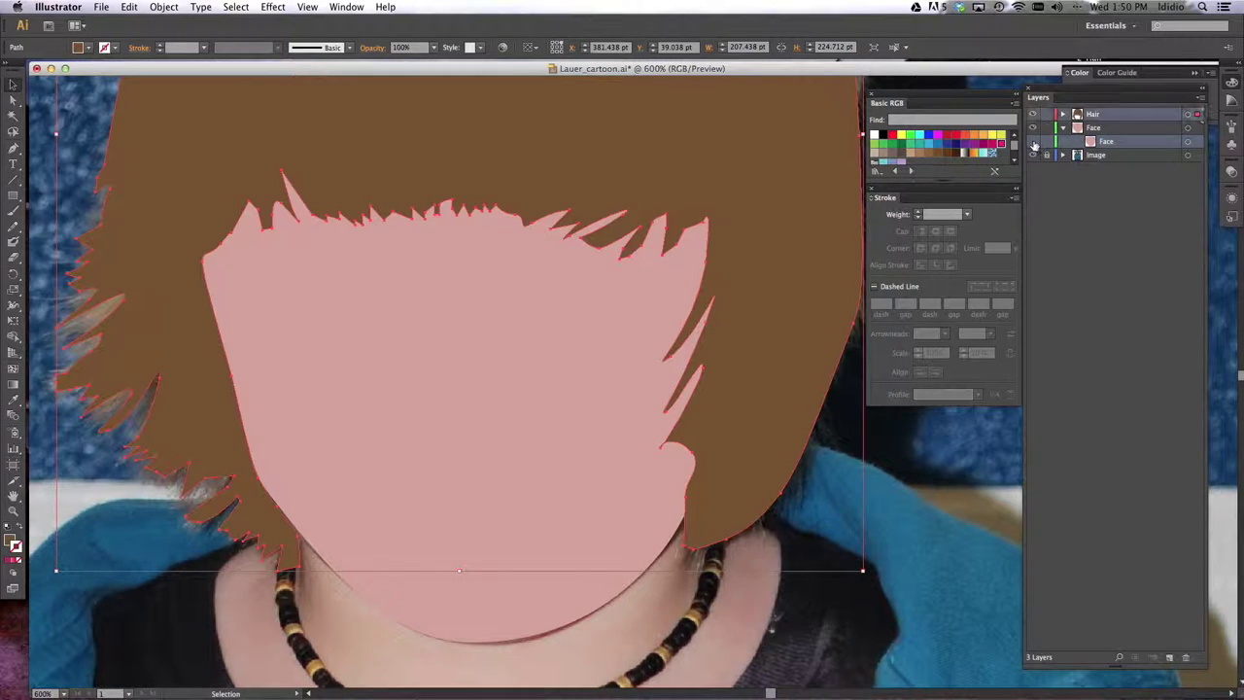
Hide the Face path and the Hair layer to expose the photo, and make the Face layer active for Pen drawing
left_click(1033, 142)
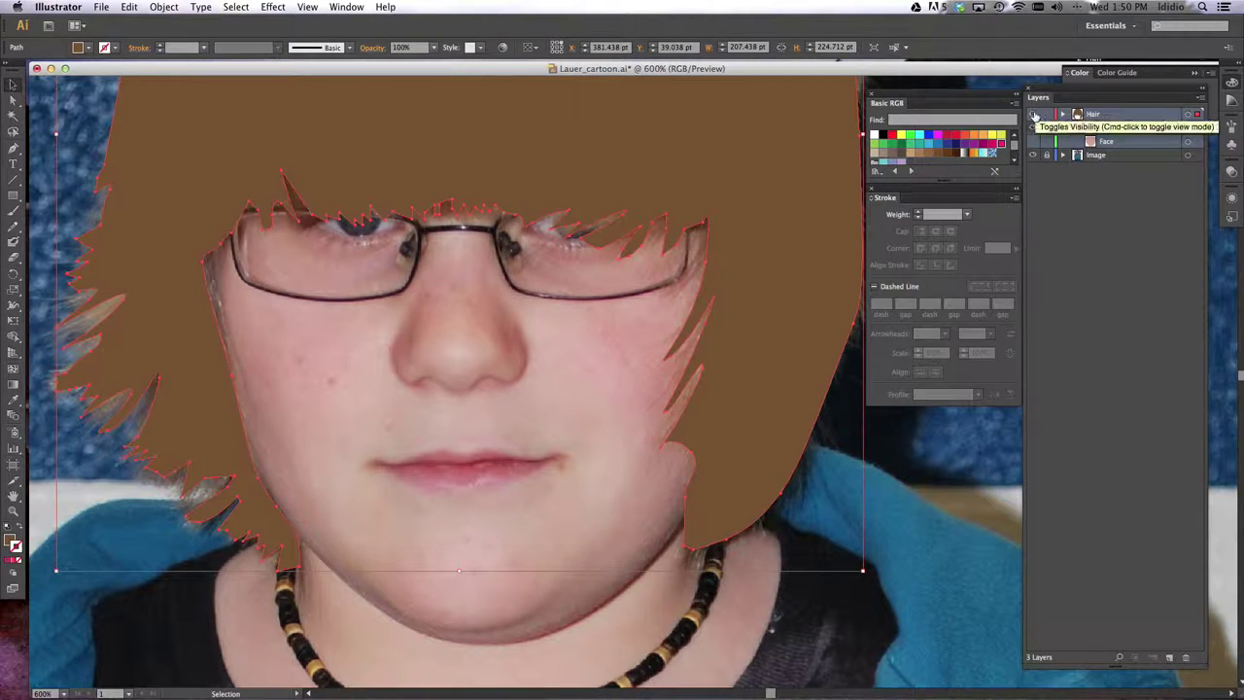
left_click(1033, 114)
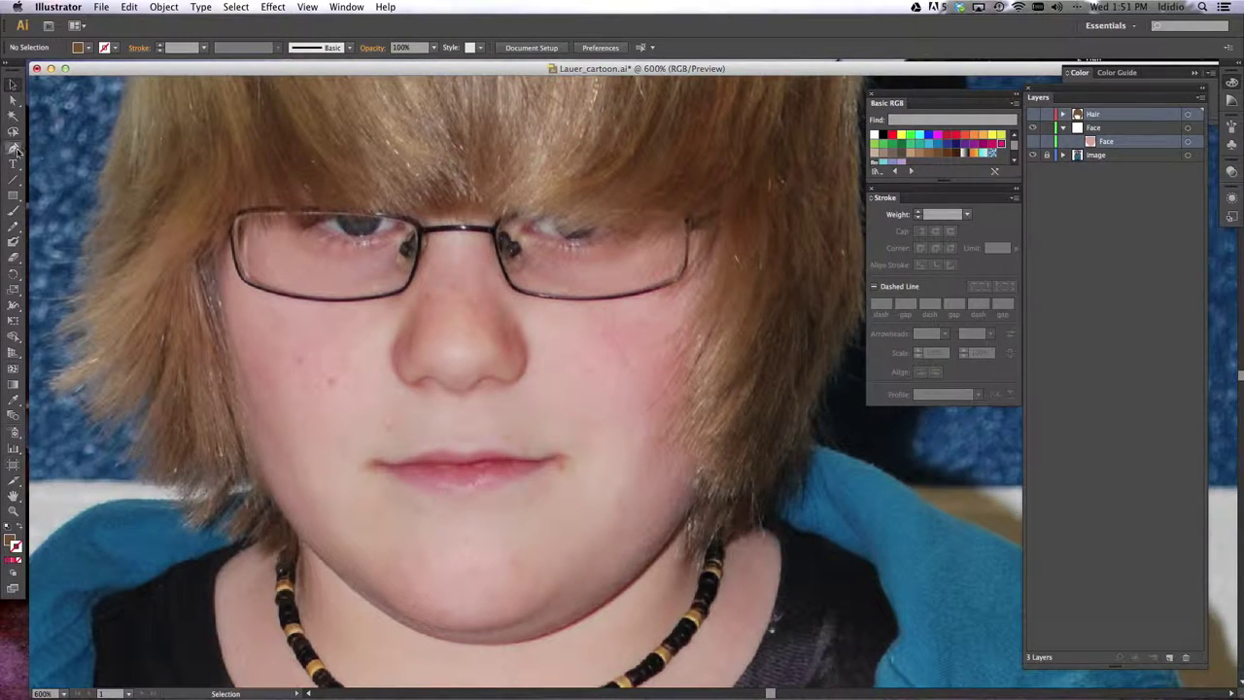
left_click(13, 149)
left_click(1096, 127)
scroll(467, 377, "left", 1)
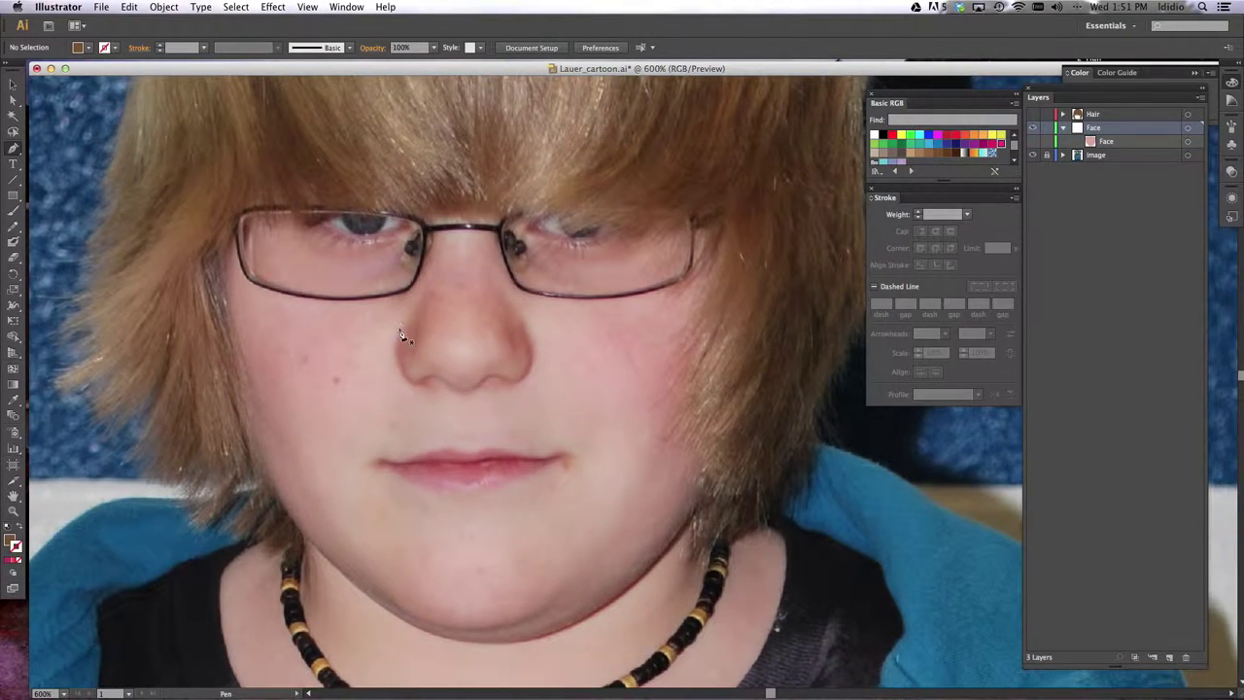
Trace the nose over the photo as an open Pen path with no fill and a black stroke, leaving it deselected
left_click(90, 49)
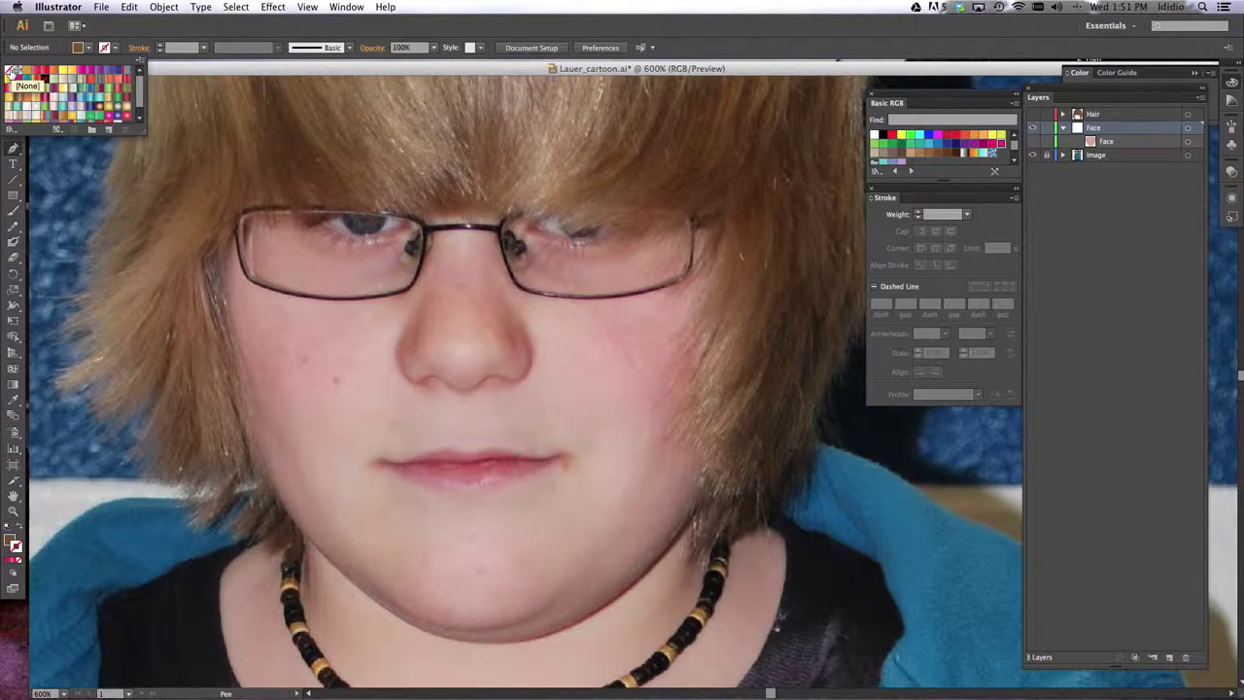
left_click(11, 70)
left_click(114, 49)
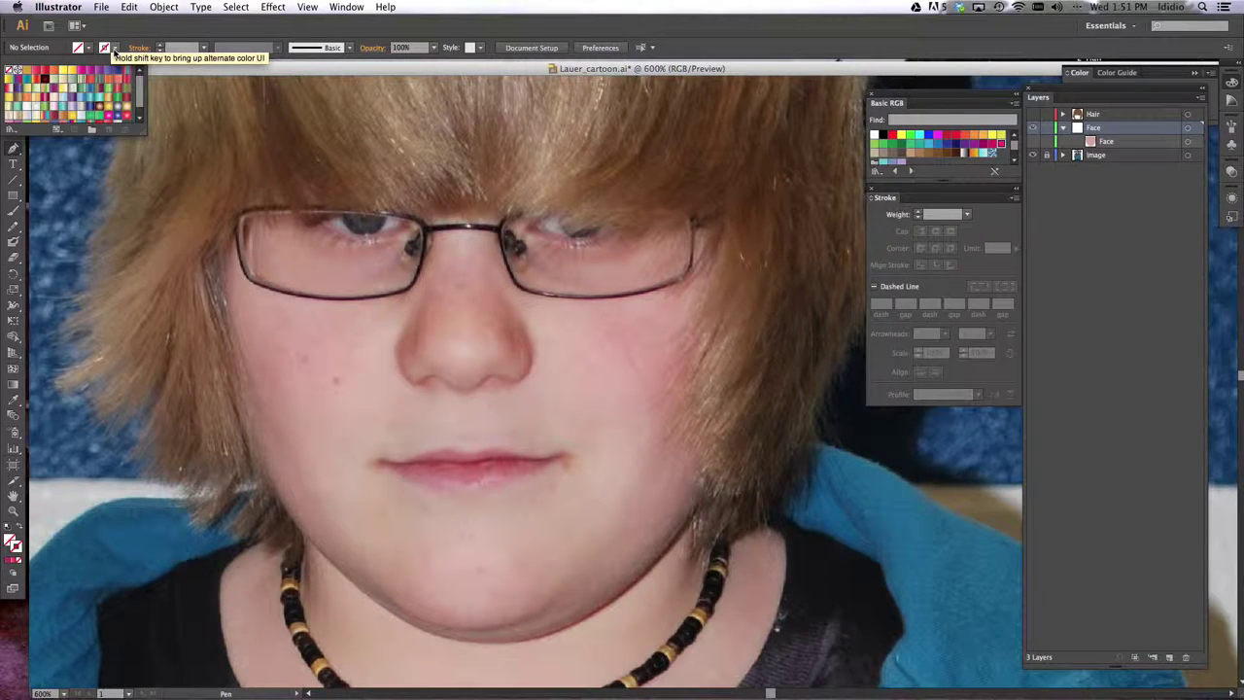
left_click(882, 137)
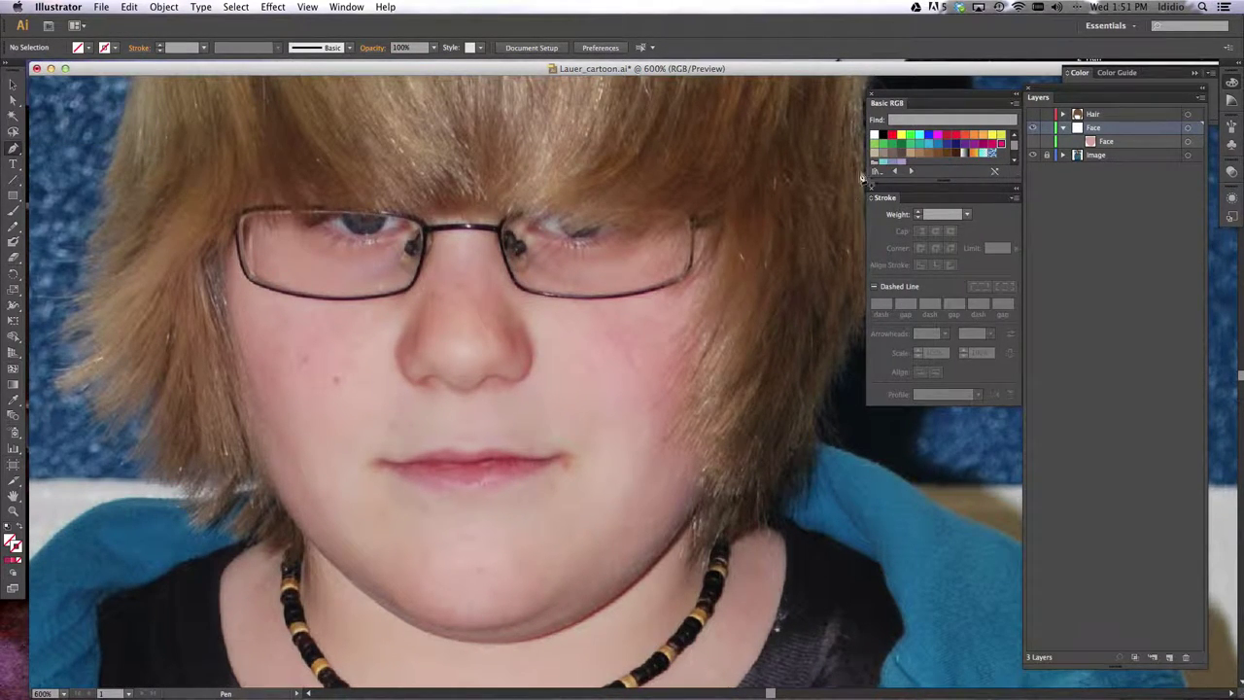
left_click(492, 277)
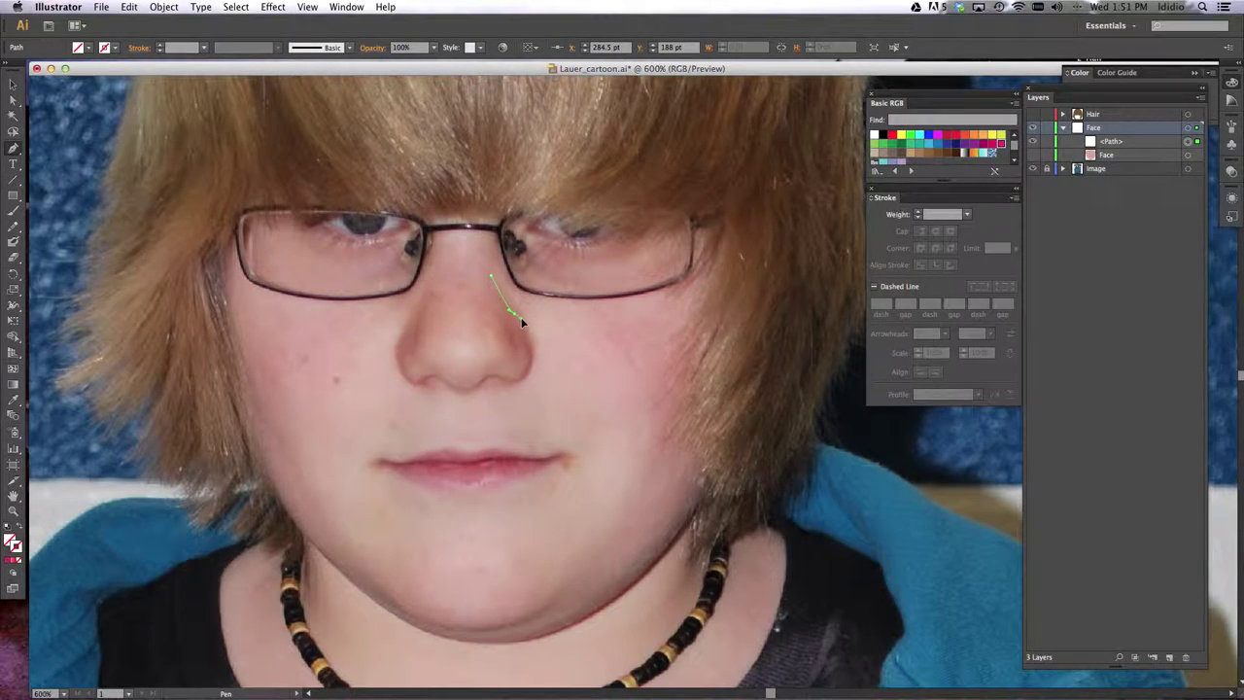
left_click_drag(521, 319, 425, 282)
key("ctrl+z")
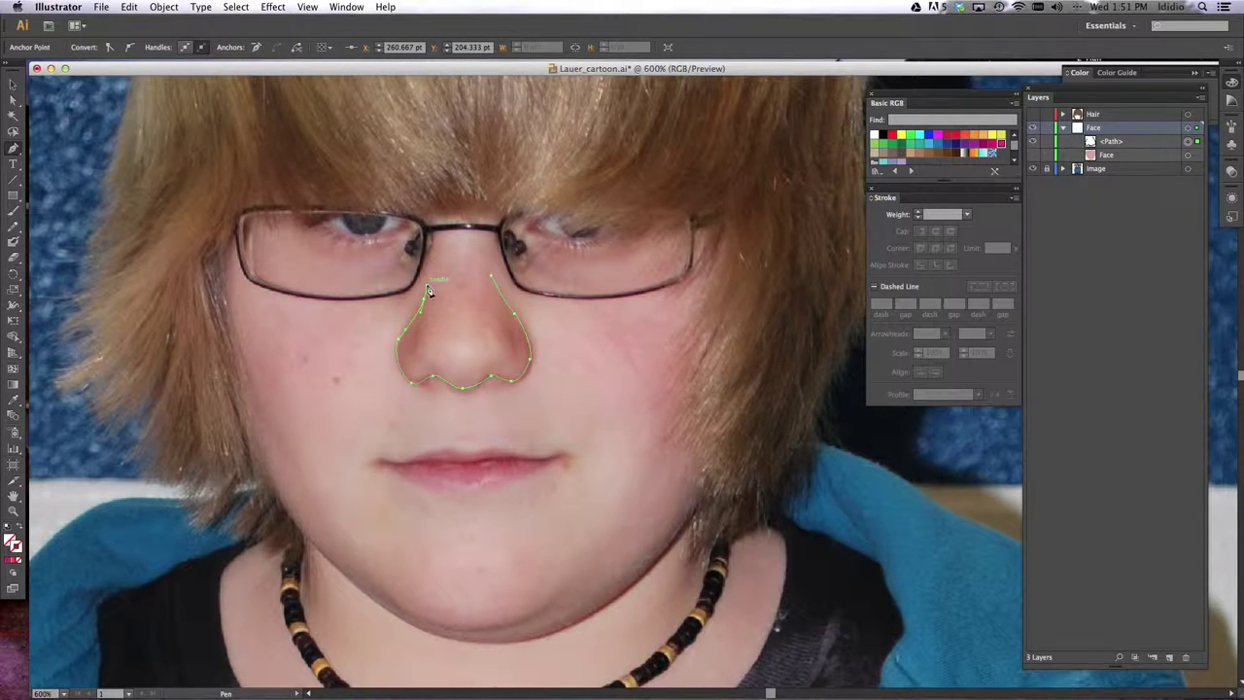
left_click(883, 136)
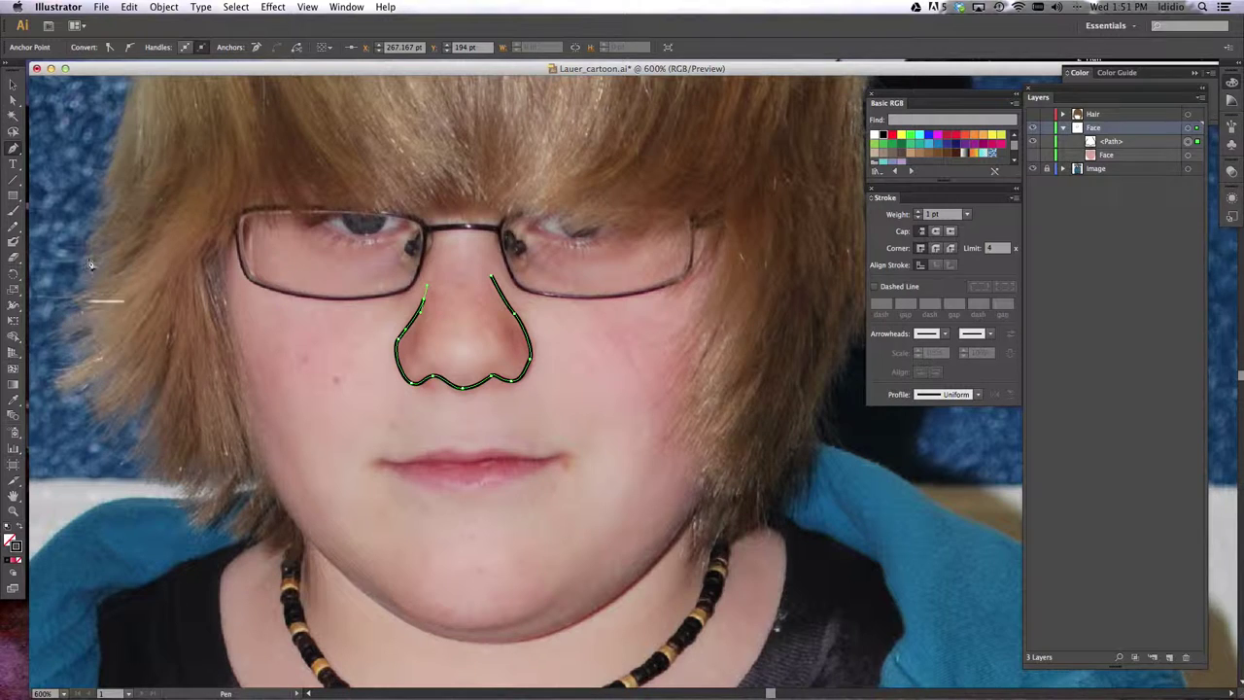
left_click(13, 85)
left_click(307, 466)
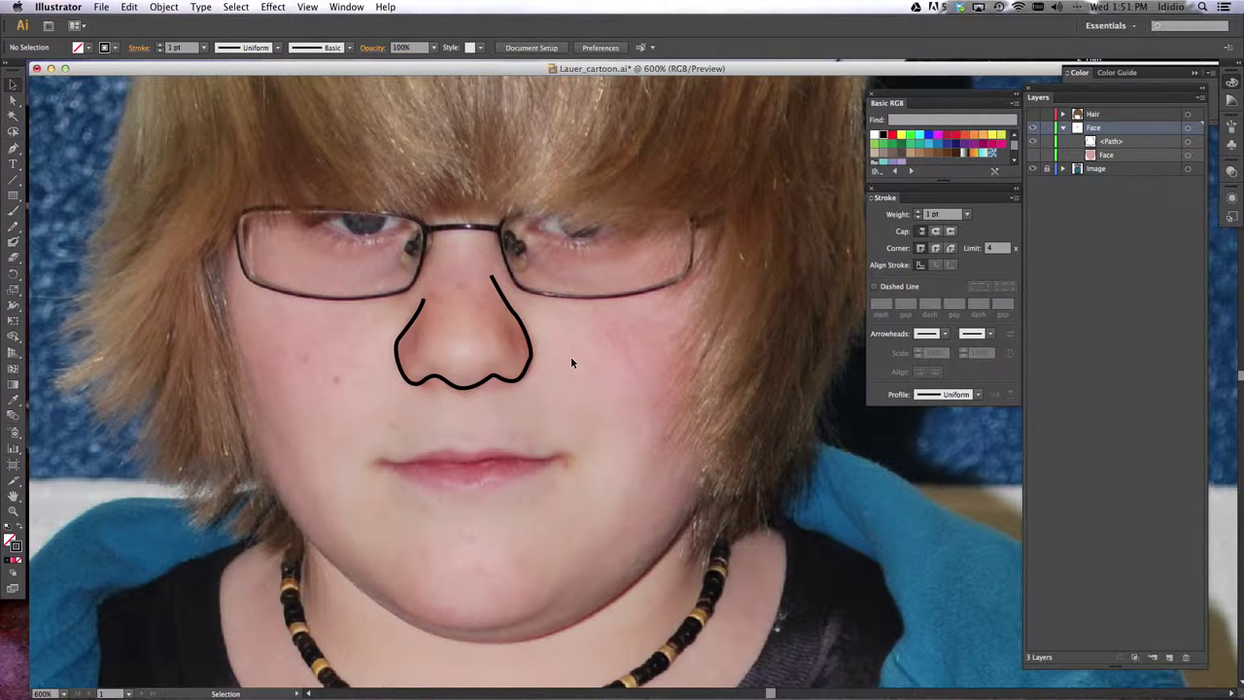
Smooth the outer curve of the nostril on the image's right side by adjusting the direction handles of its anchor points
left_click(530, 360)
left_click(13, 100)
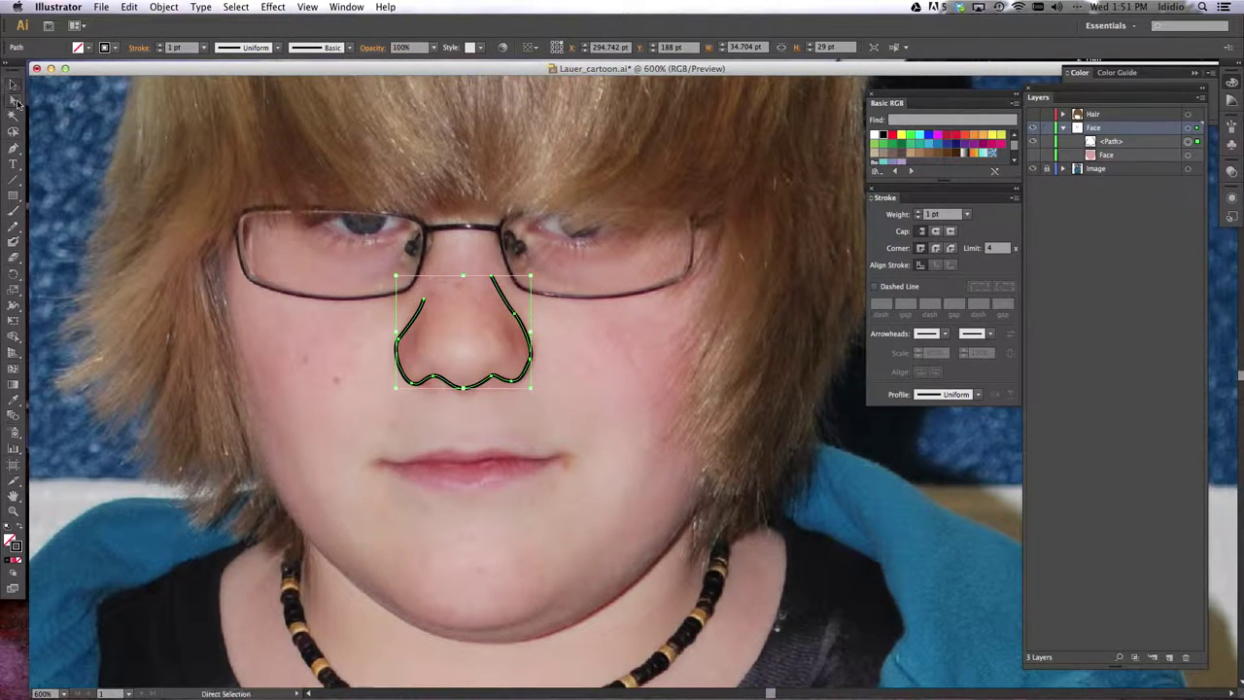
left_click(519, 385)
left_click_drag(525, 371, 528, 368)
key("super+equal")
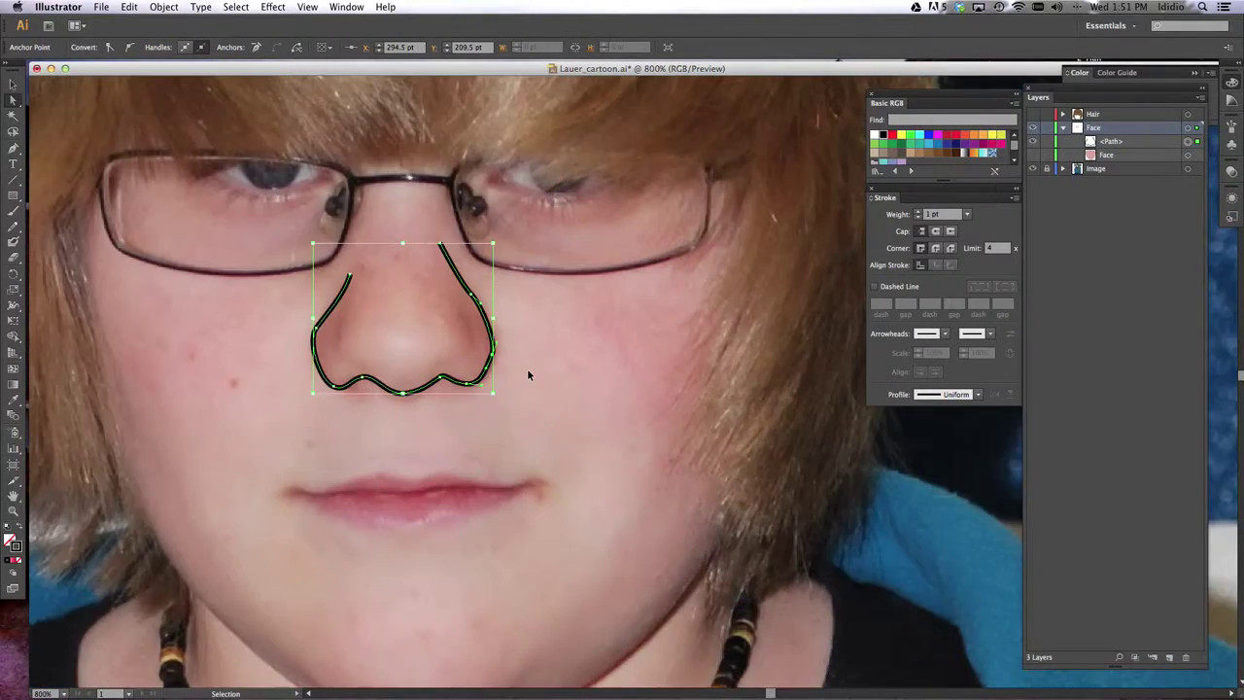
key("super+equal")
mouse_move(347, 359)
left_mouse_down()
mouse_move(352, 339)
mouse_move(340, 360)
left_mouse_up()
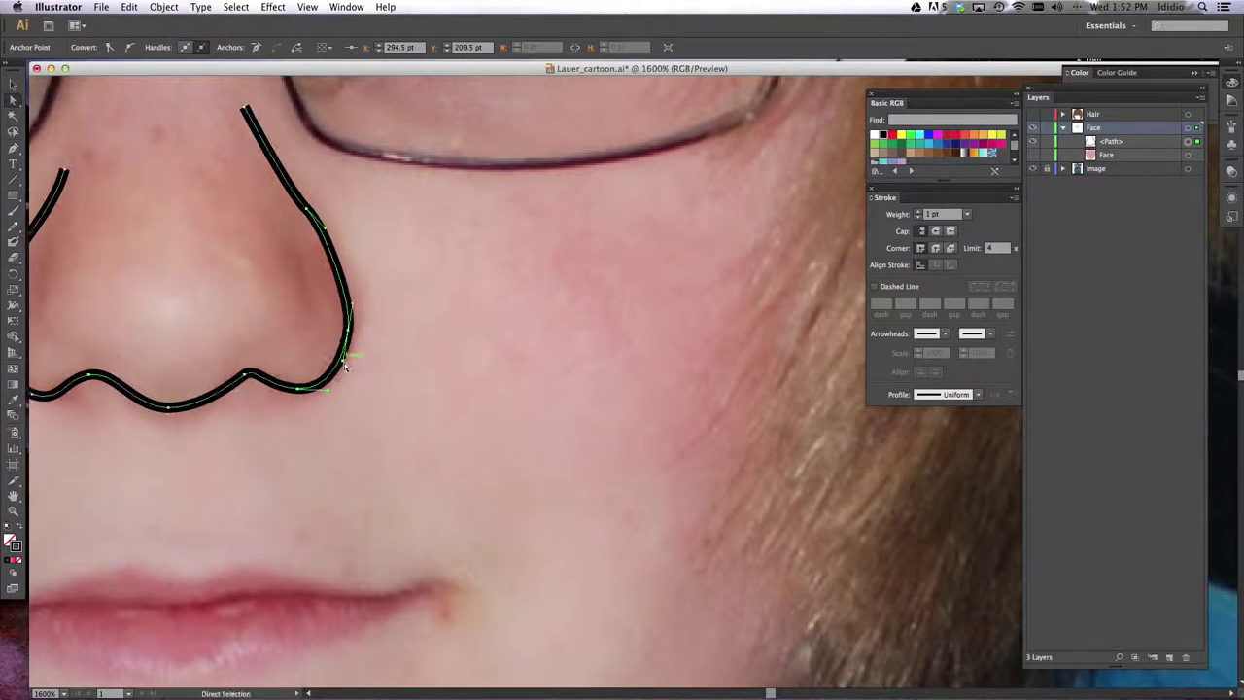
Reshape the small inner curve between the nose tip and the nostril on the image's right side by adjusting its anchor handles
scroll(247, 325, "left", 4)
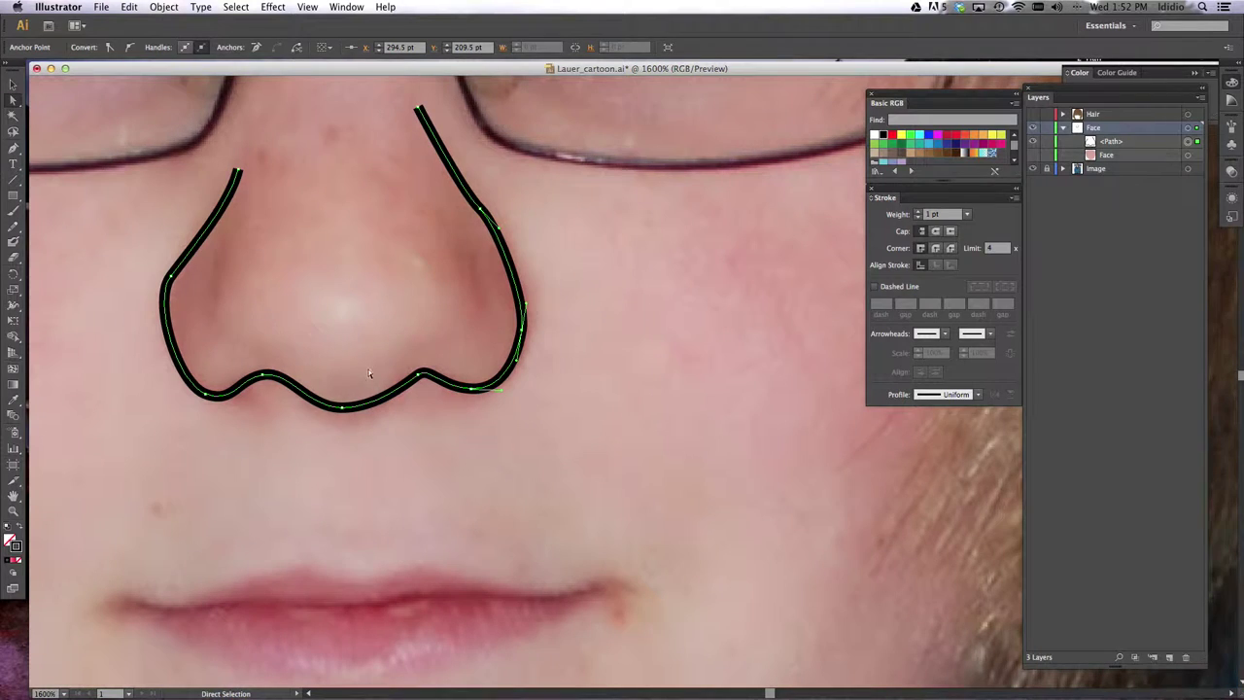
left_click(418, 374)
left_click_drag(412, 387, 434, 370)
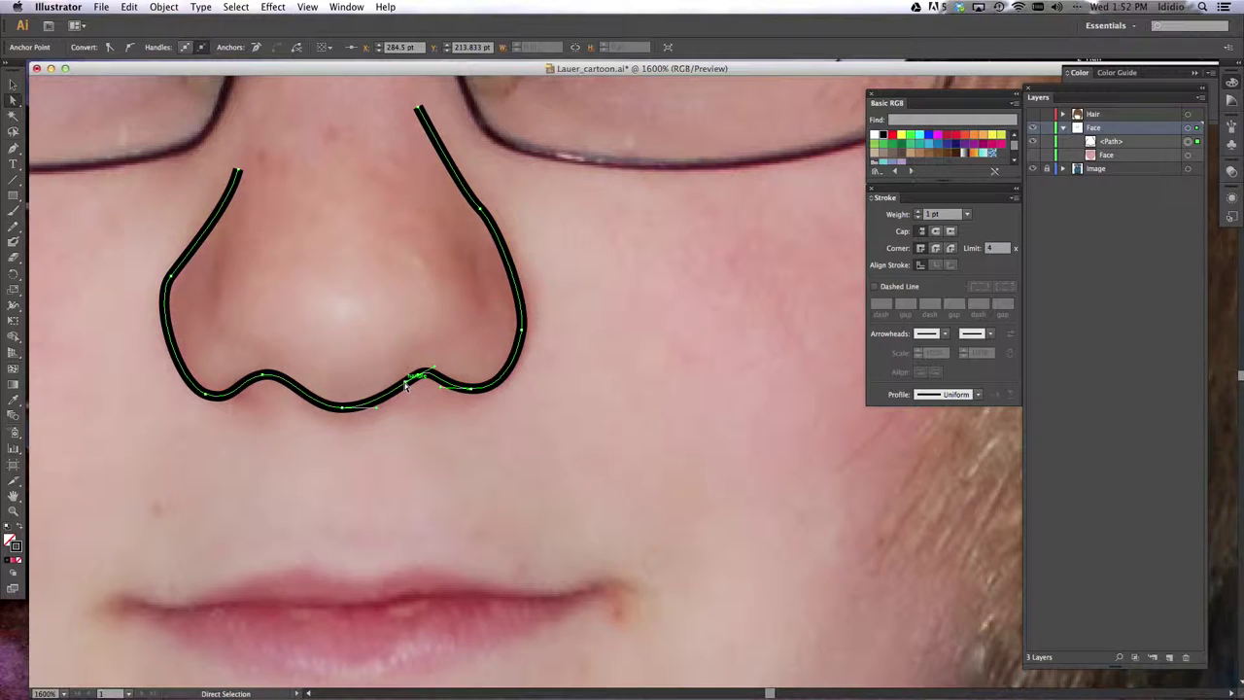
key("super+minus")
key("super+minus")
key("super+minus")
key("a")
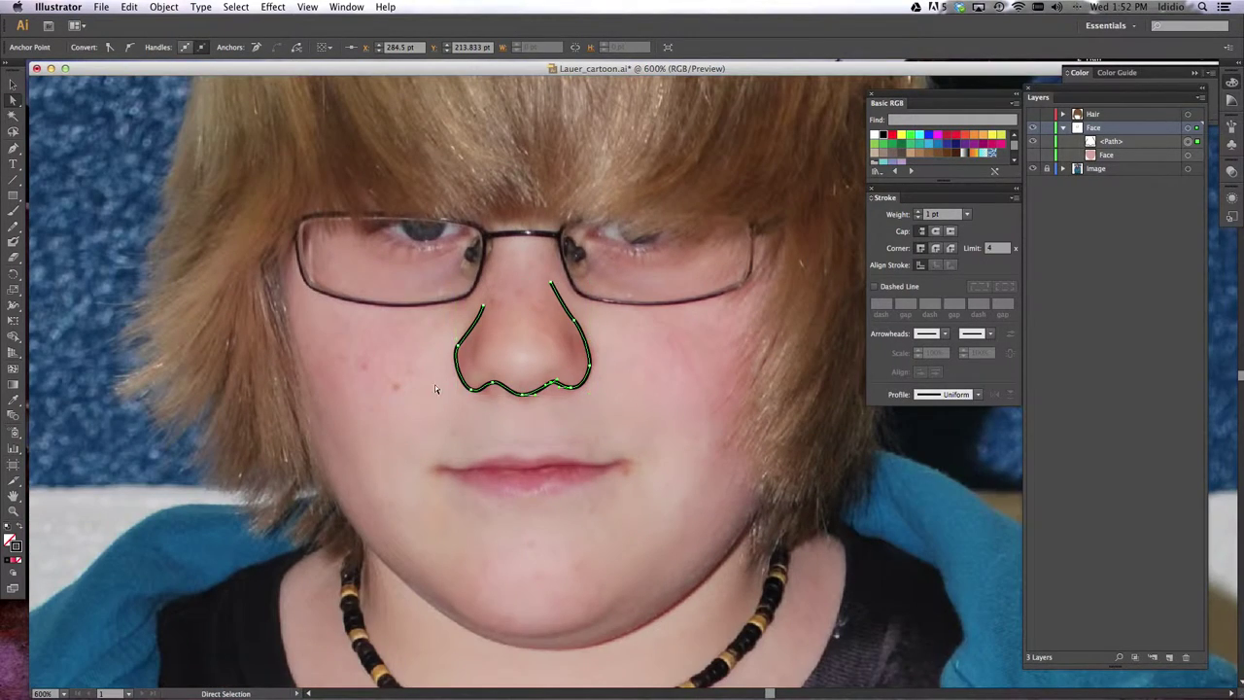
Trace the upper lip over the photo as a Pen path, following its bow and the line between the lips
left_click(13, 149)
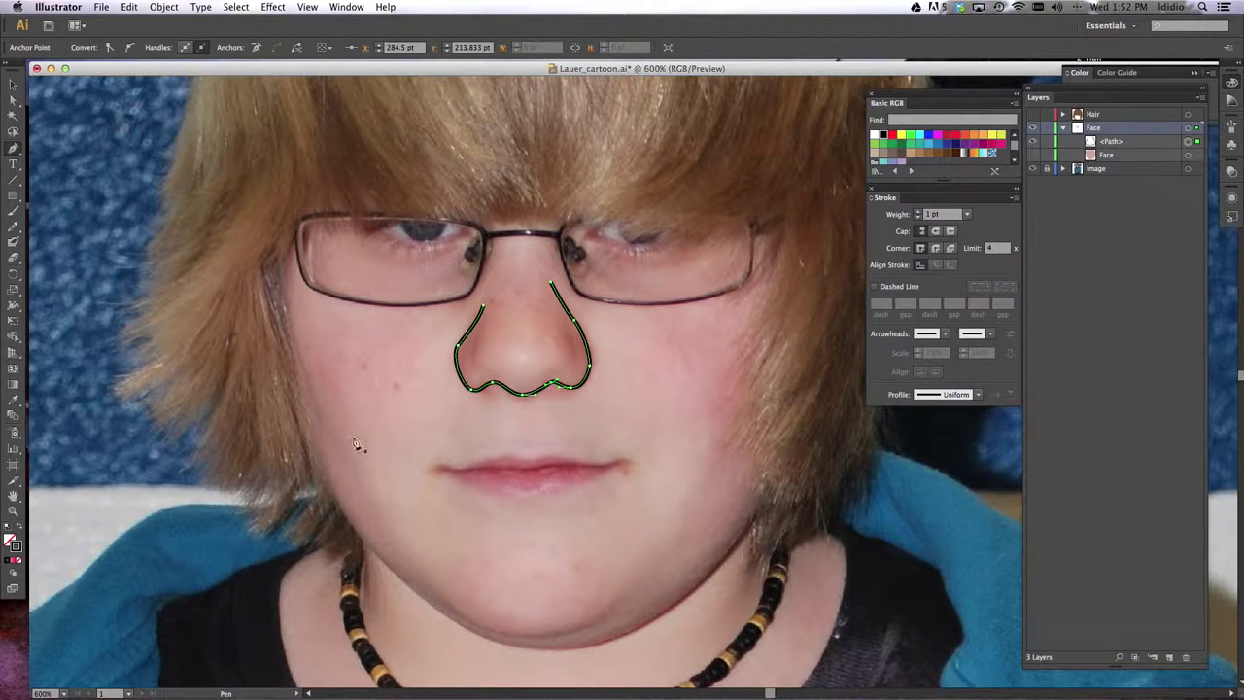
mouse_move(441, 469)
left_mouse_down()
mouse_move(506, 452)
mouse_move(627, 464)
mouse_move(442, 470)
left_mouse_up()
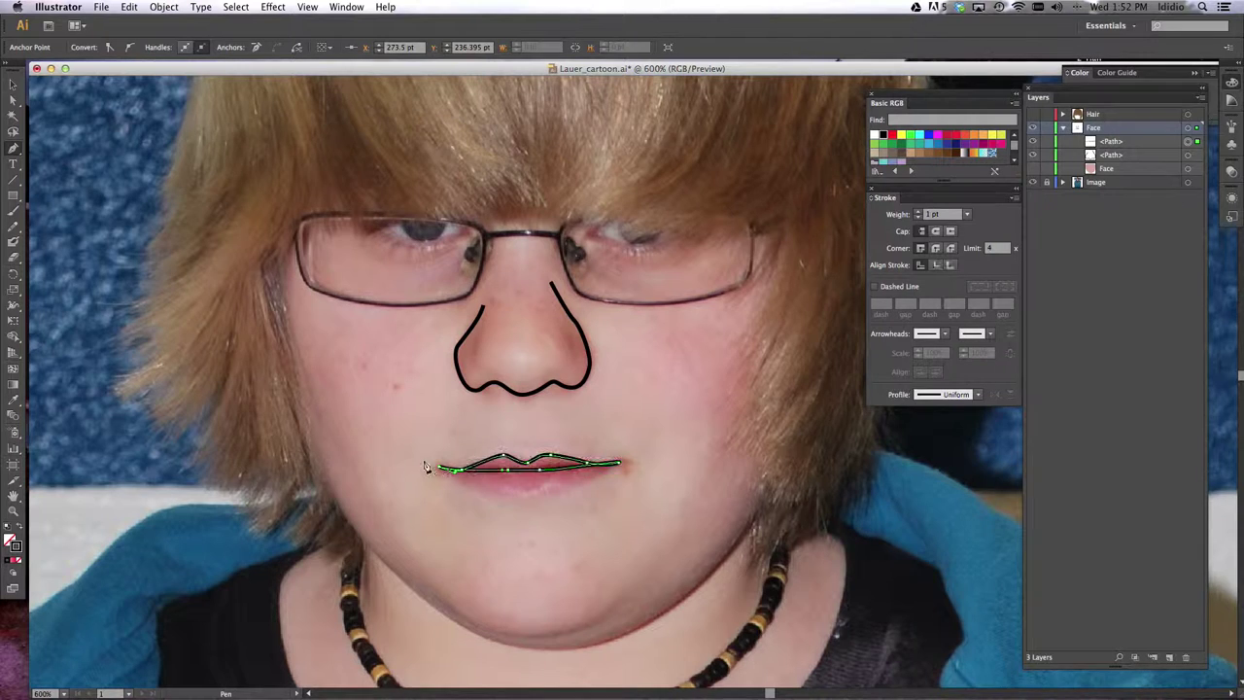
Refine the upper lip path at the mouth corner on the image's right side so its two edges no longer cross
left_click(13, 101)
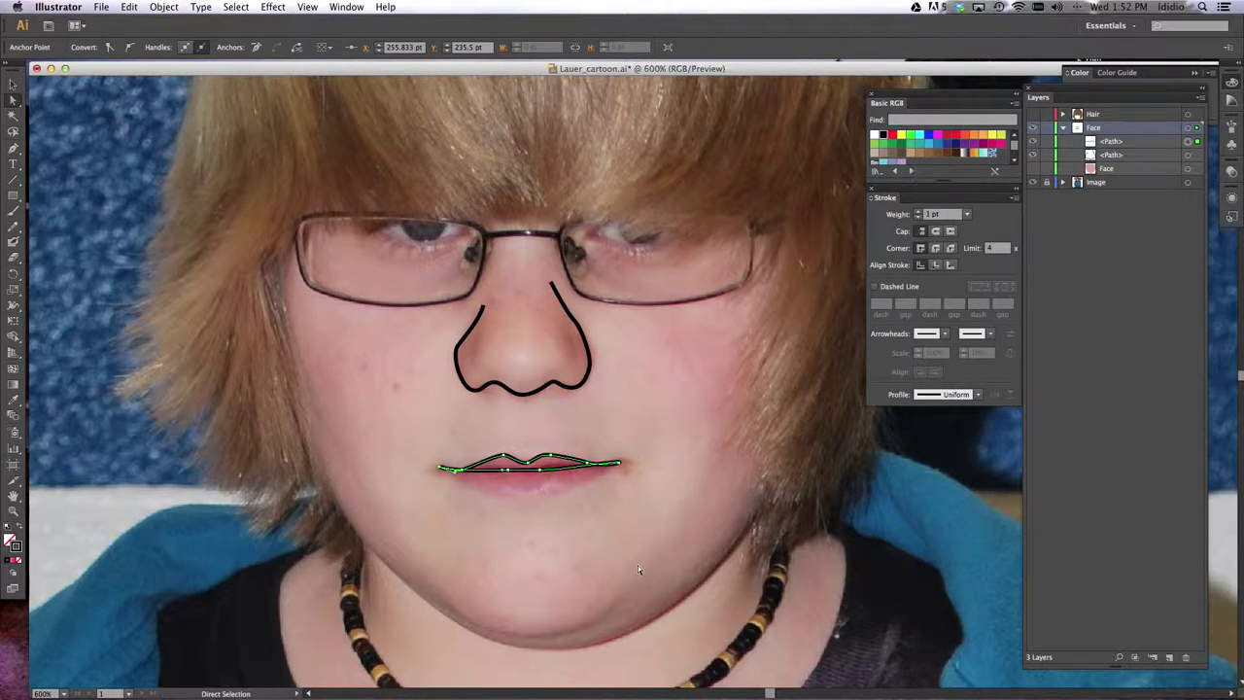
key("super+equal")
key("super+equal")
key("super+equal")
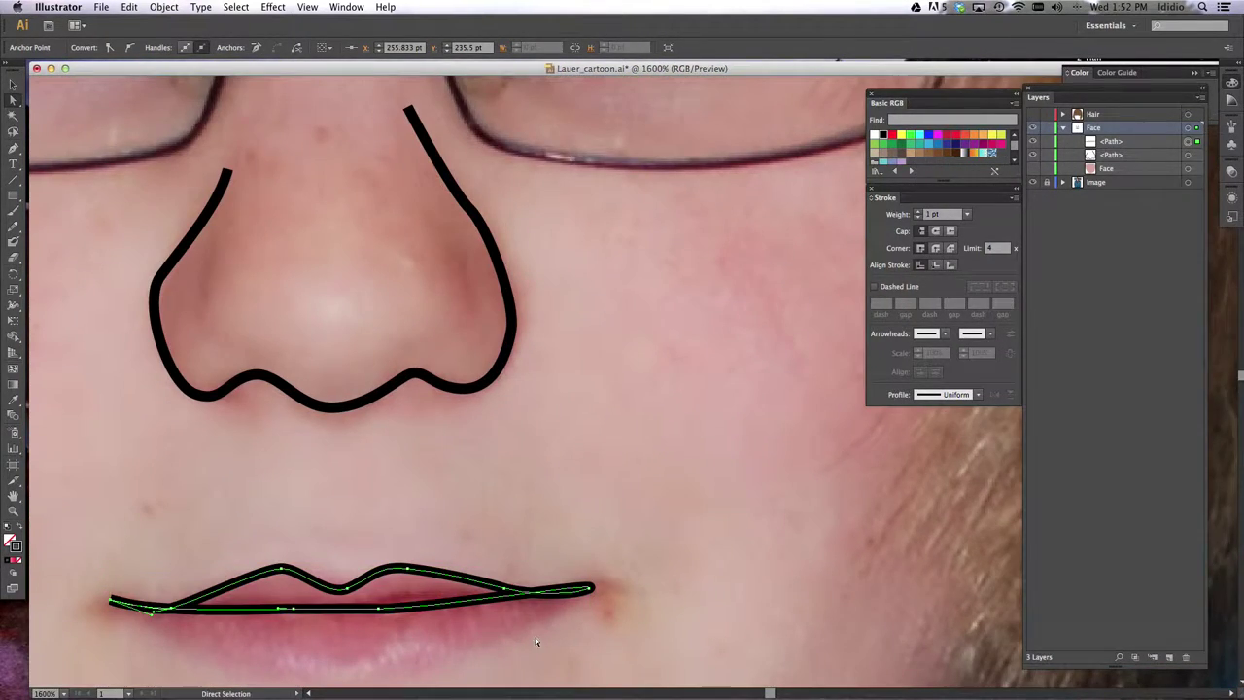
scroll(603, 372, "down", 10)
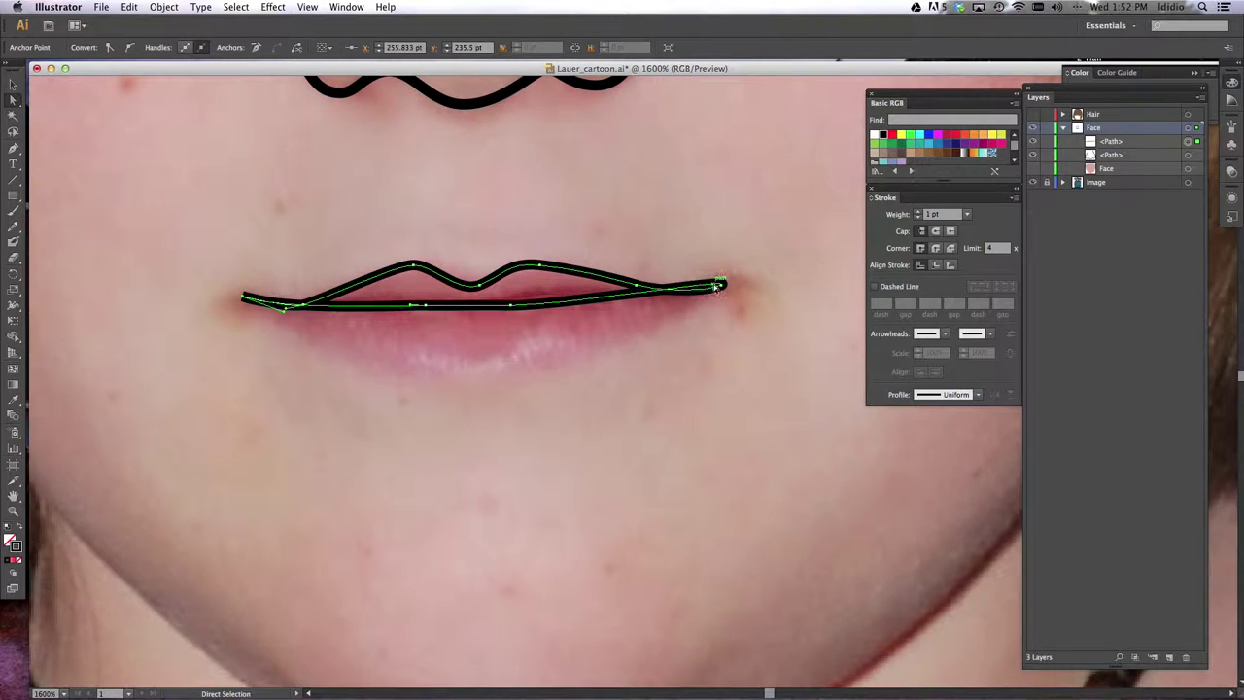
left_click(716, 287)
left_click_drag(730, 282, 724, 286)
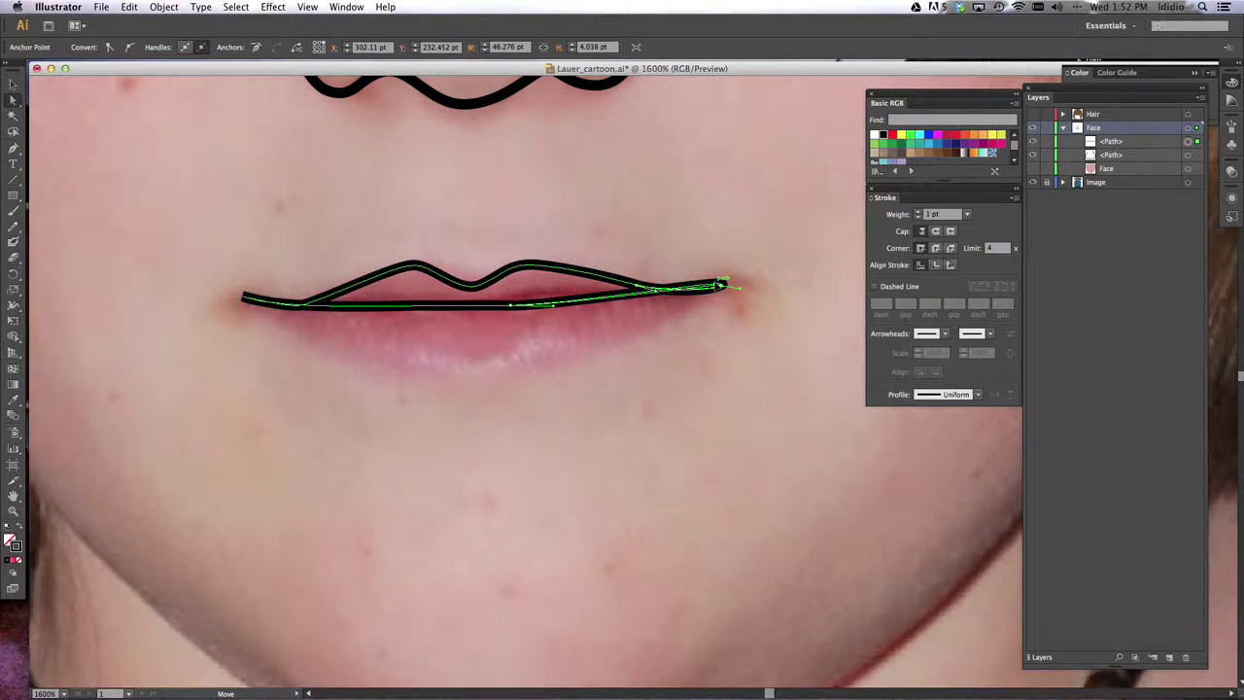
left_click_drag(650, 295, 733, 286)
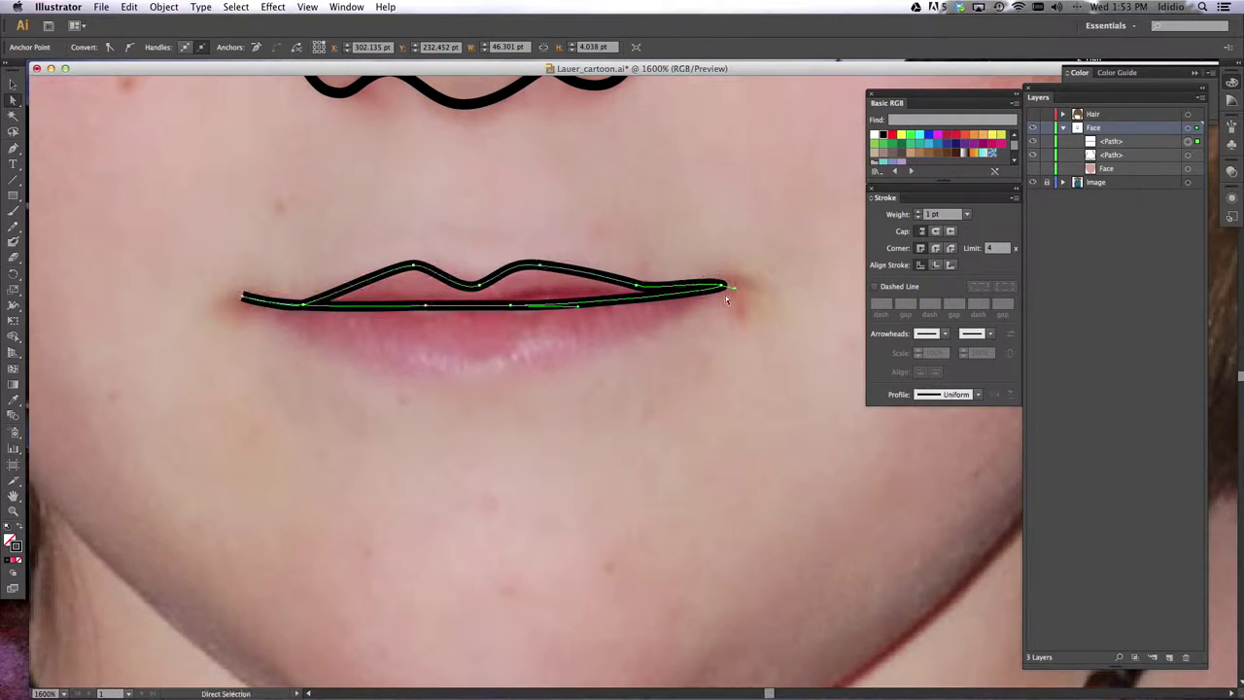
Adjust the upper lip path's lower edge near the mouth corner on the image's left side into a smooth curve
left_click(313, 306)
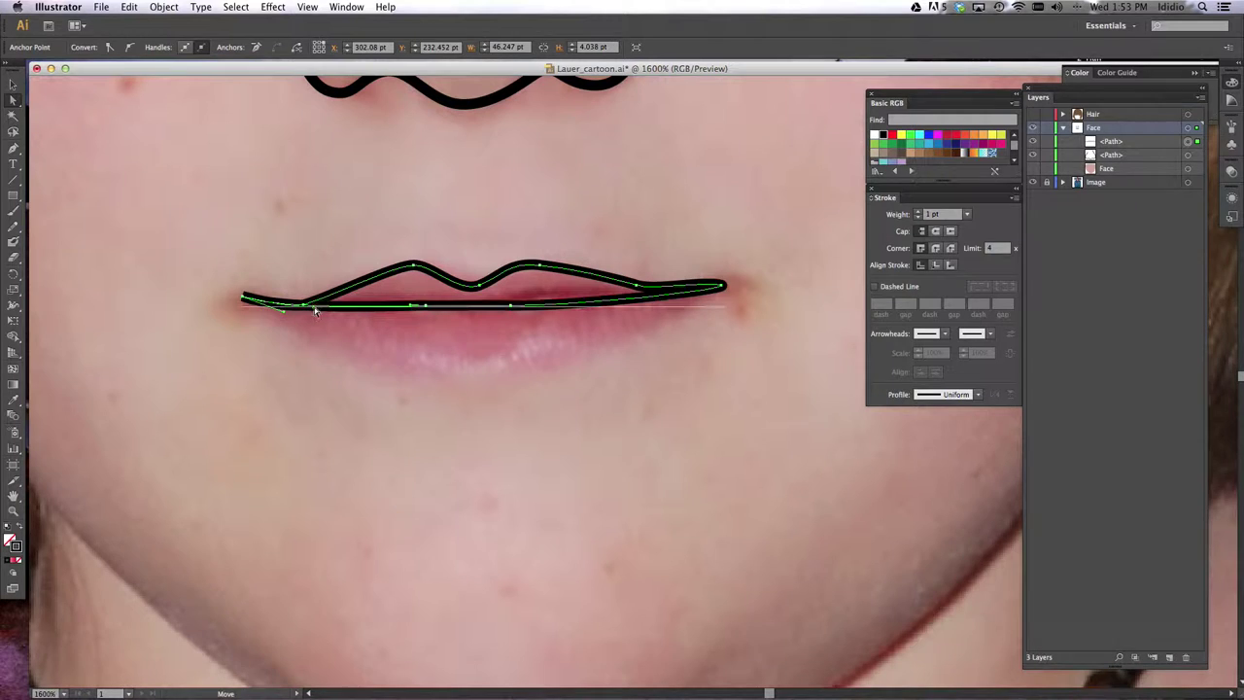
left_click_drag(285, 312, 287, 314)
left_click_drag(431, 309, 468, 304)
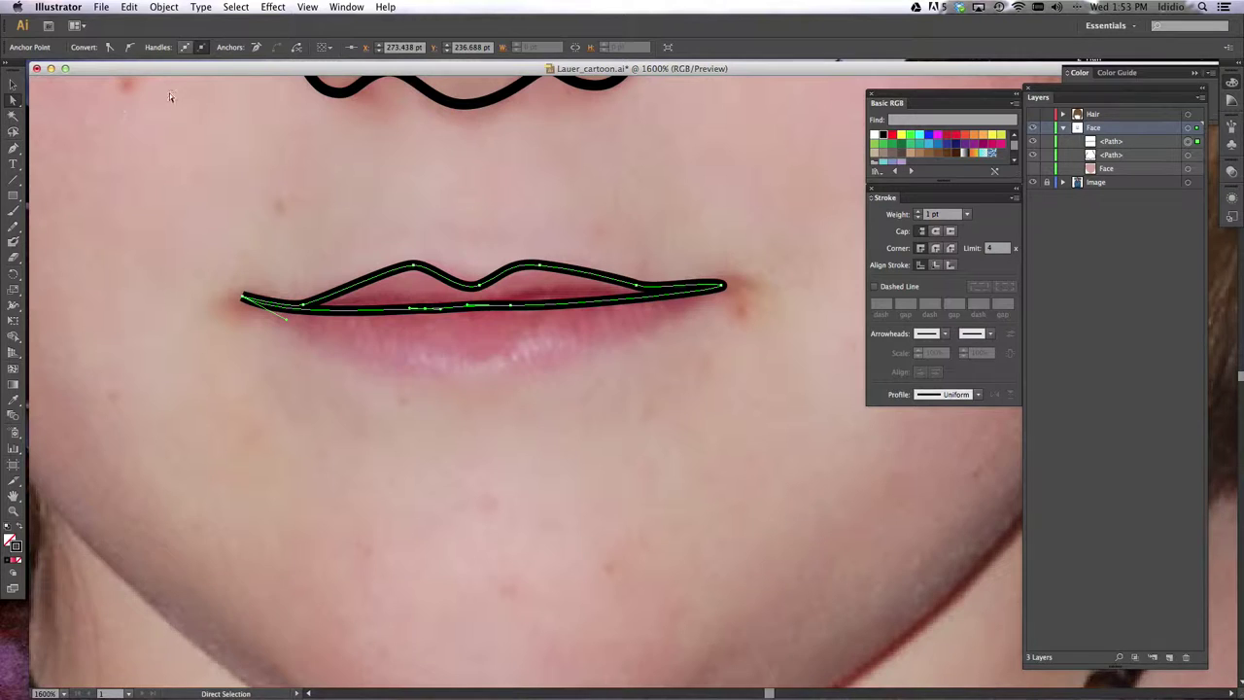
Fill the upper lip with the colour sampled from the photo's upper lip, and hide its path
left_click(12, 402)
left_click(422, 283)
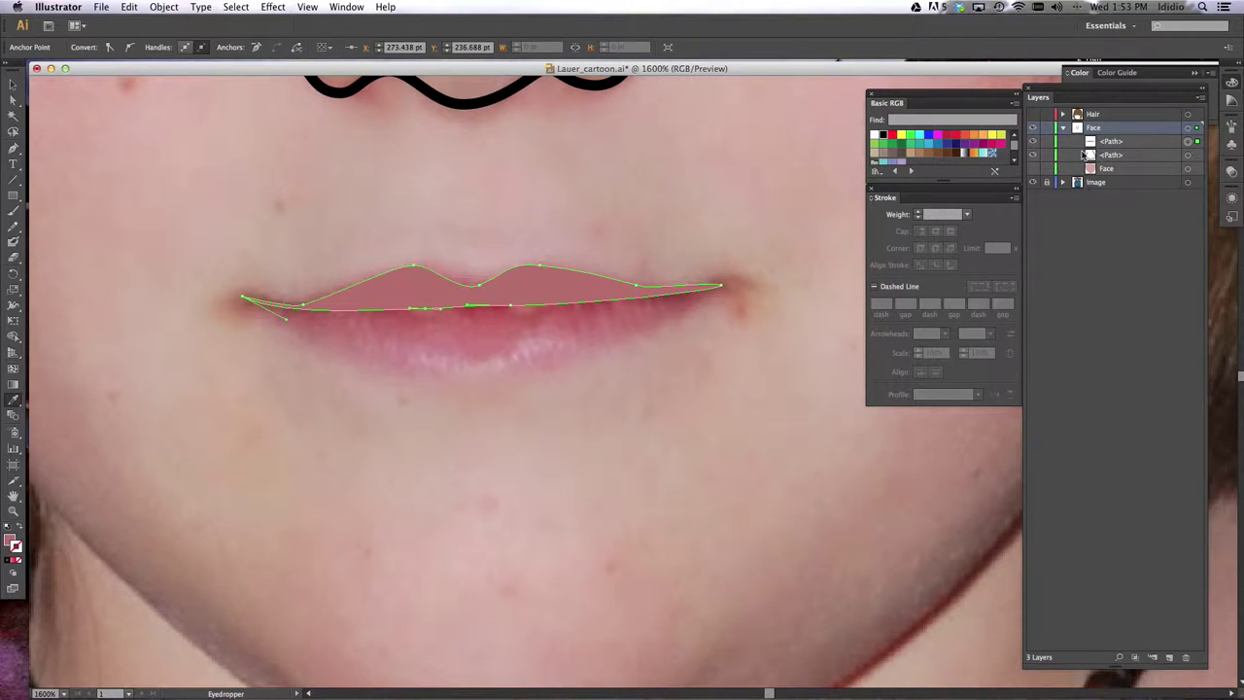
left_click(1033, 142)
Trace the lower lip as a closed Pen path from corner to corner, swapping fill and stroke so the photo stays visible
left_click(13, 148)
left_click_drag(245, 302, 300, 313)
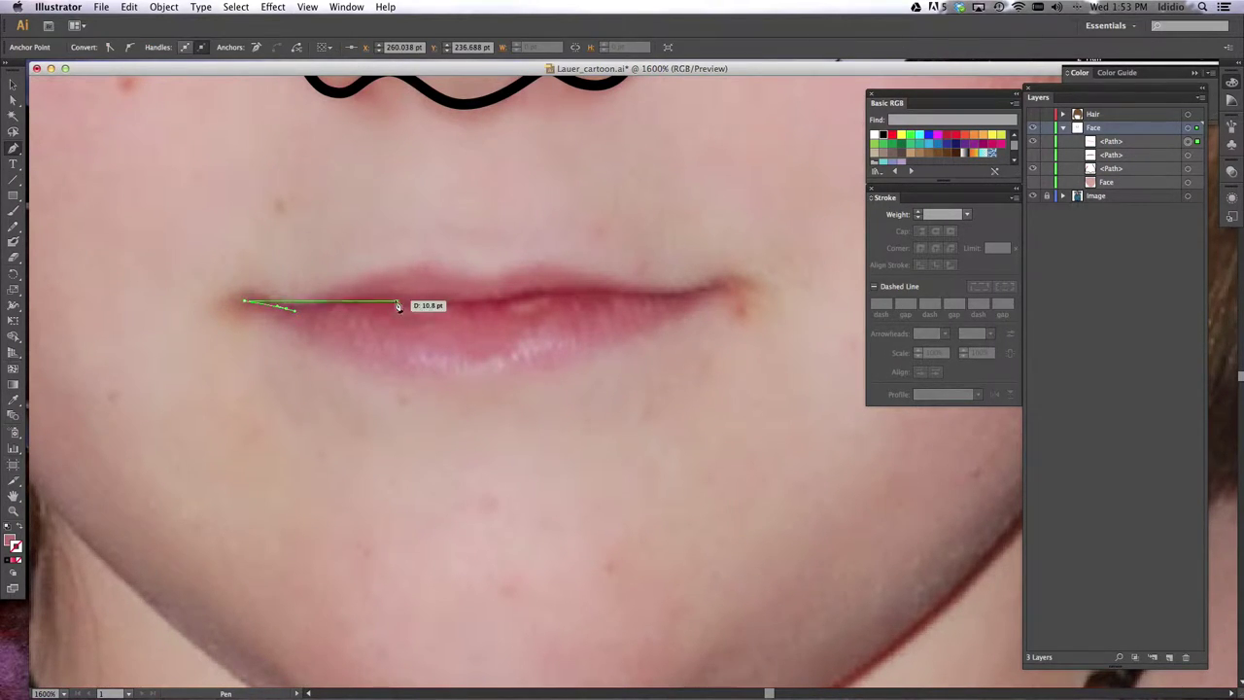
left_click_drag(393, 301, 625, 297)
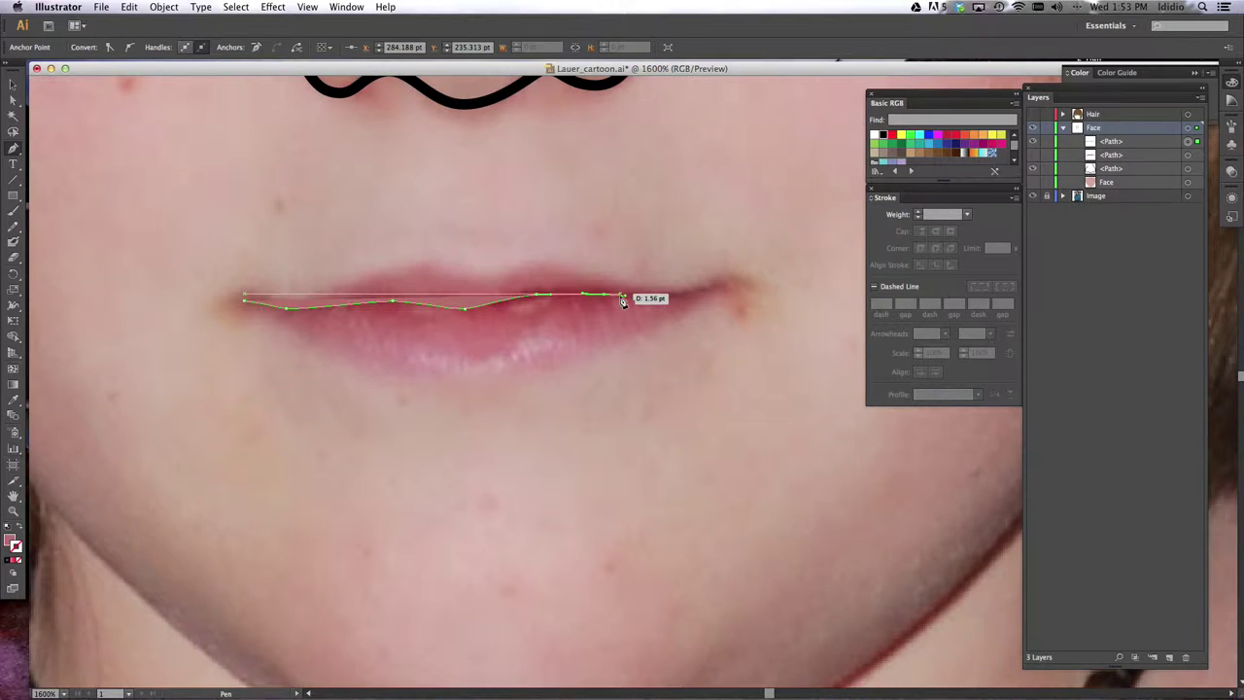
left_click(20, 526)
left_click_drag(705, 288, 719, 284)
left_click(723, 286)
left_click_drag(579, 358, 468, 379)
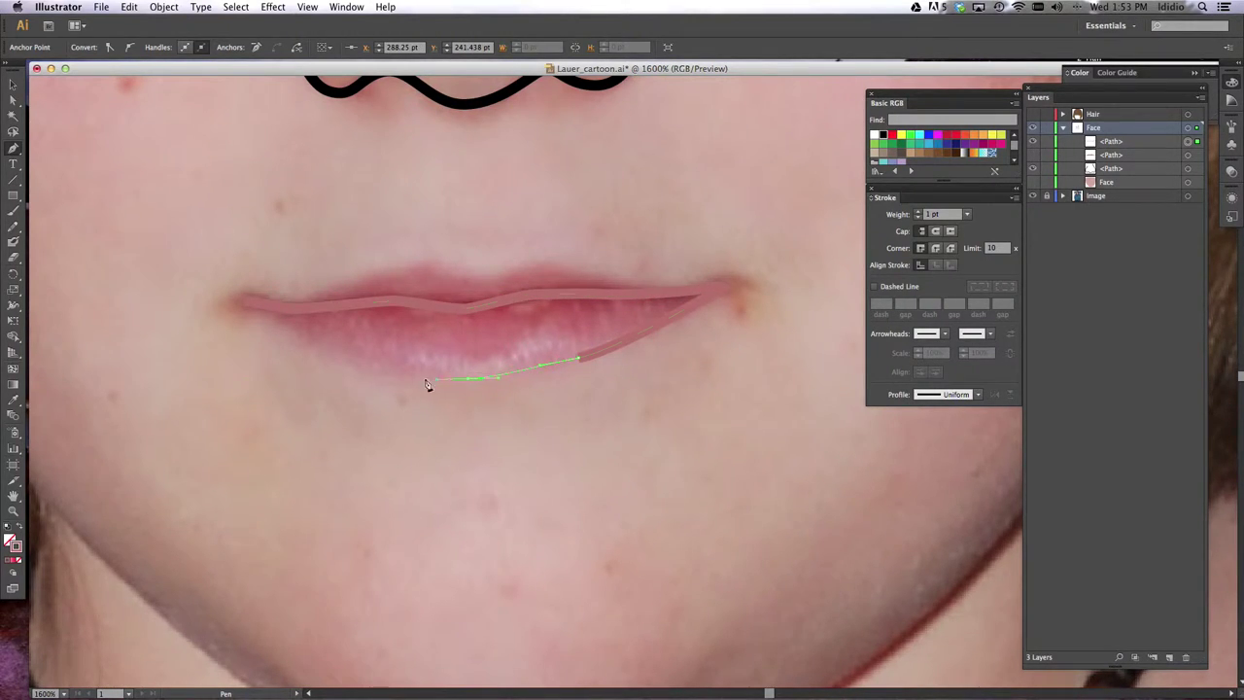
left_click_drag(338, 351, 304, 339)
left_click_drag(247, 302, 241, 299)
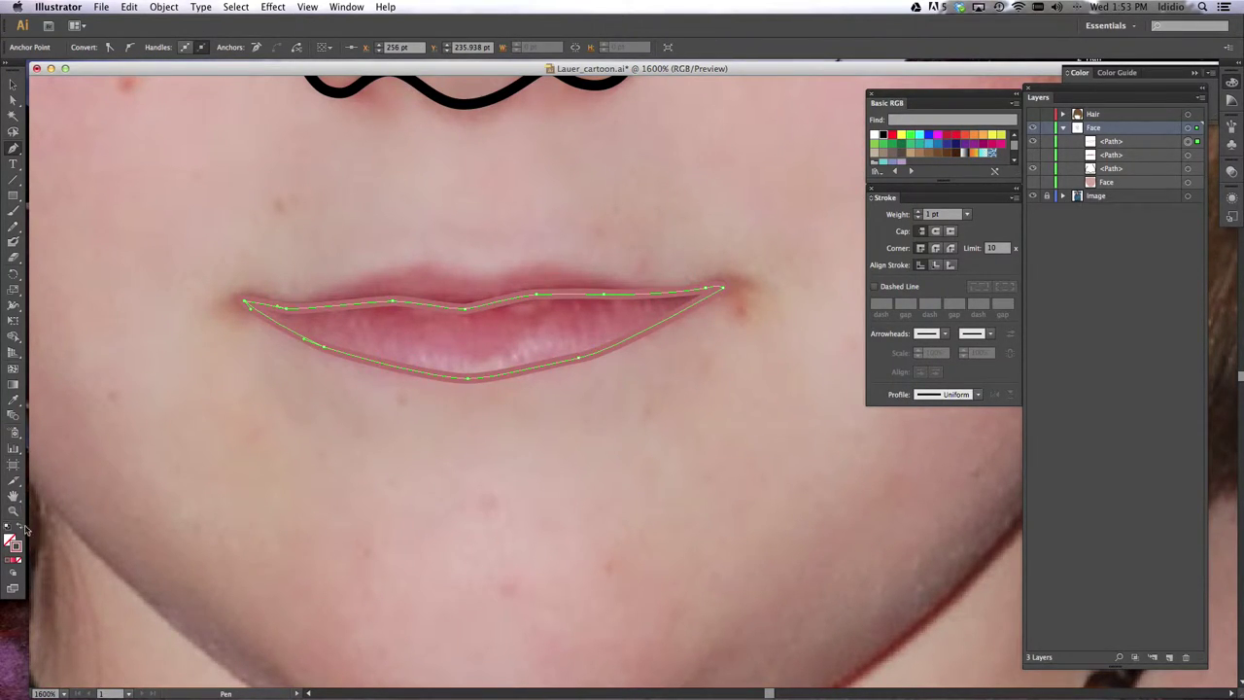
Fill the lower lip with the darker red sampled from the photo's mouth and show the upper lip path again
left_click(15, 402)
left_click(397, 304)
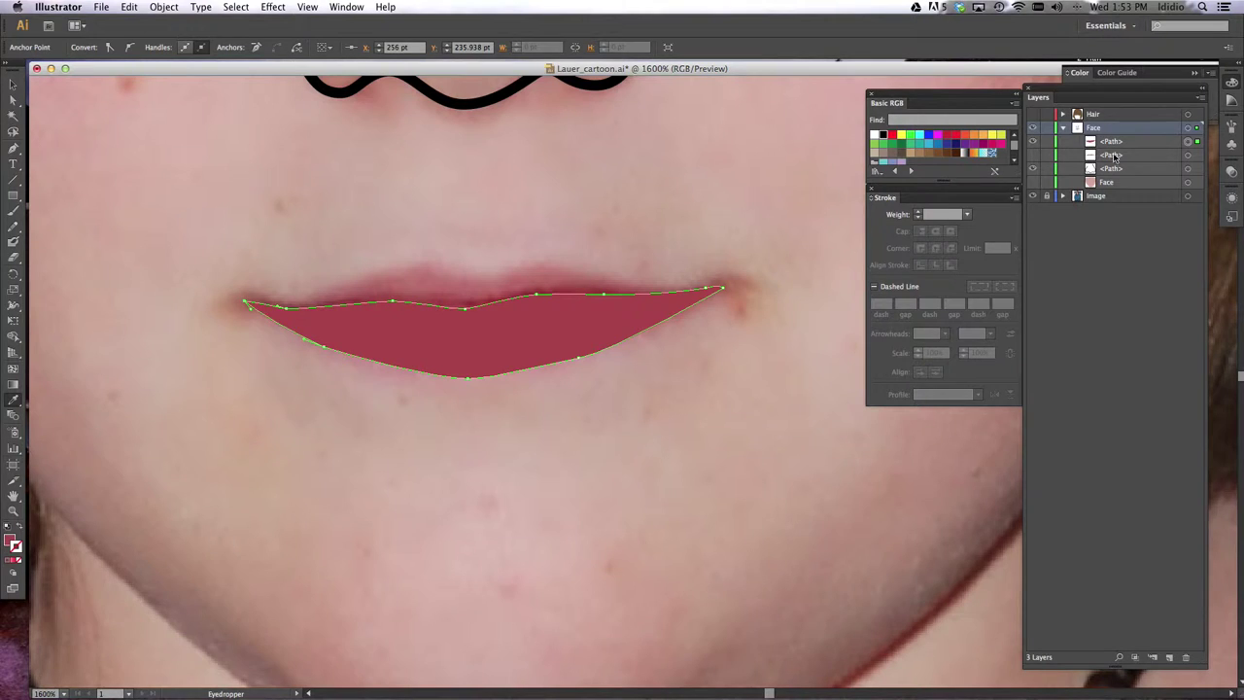
left_click(1033, 156)
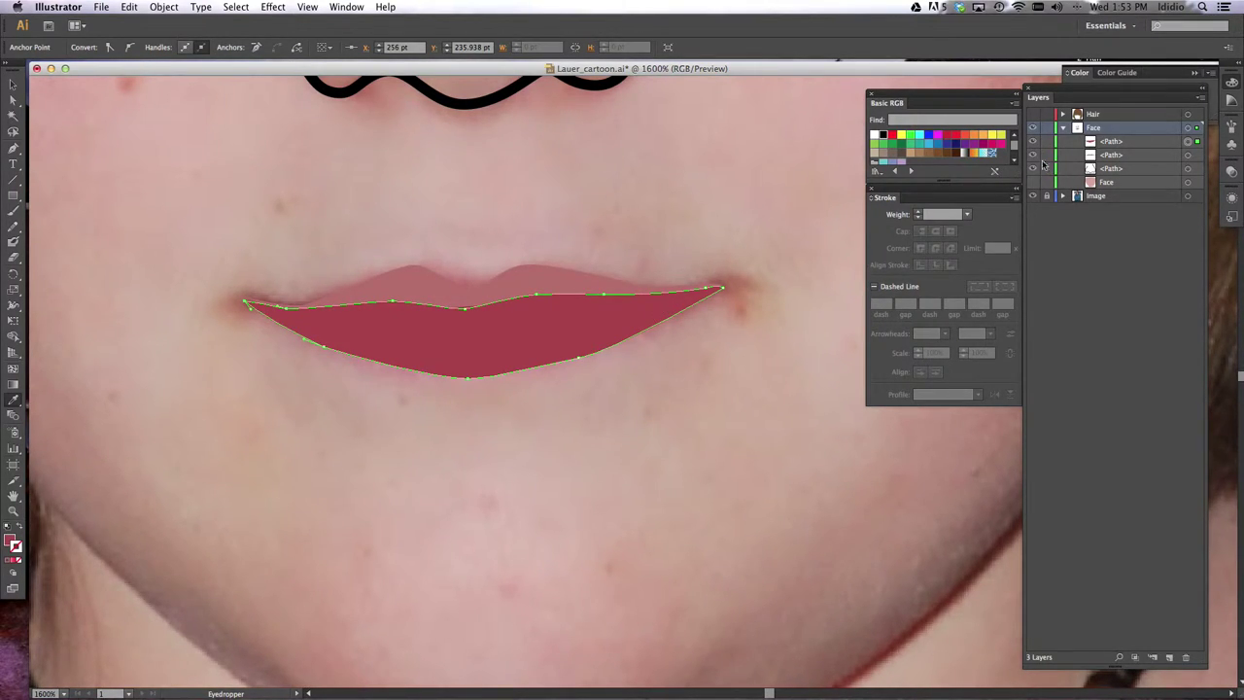
Show the Face path again beneath the nose and lips, and deselect all artwork
left_click(1032, 170)
left_click(1033, 169)
left_click(1032, 183)
key("super+minus")
key("super+minus")
key("super+minus")
key("super+minus")
key("super+minus")
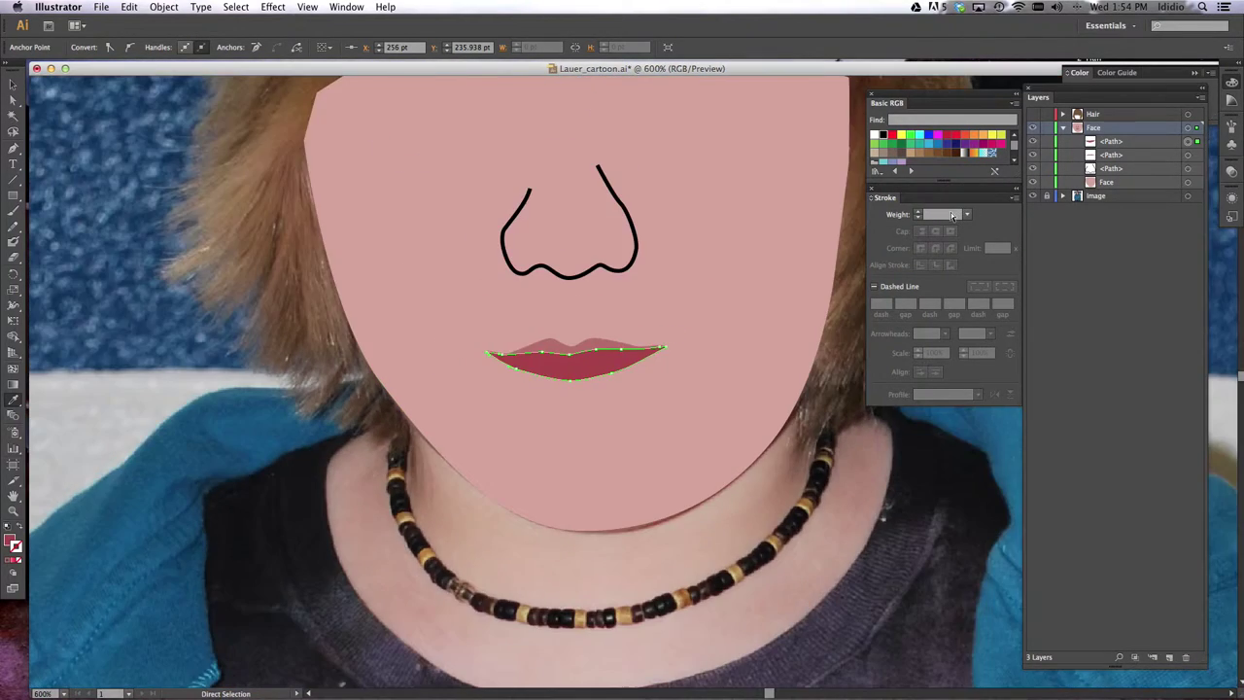
left_click(13, 84)
left_click(175, 156)
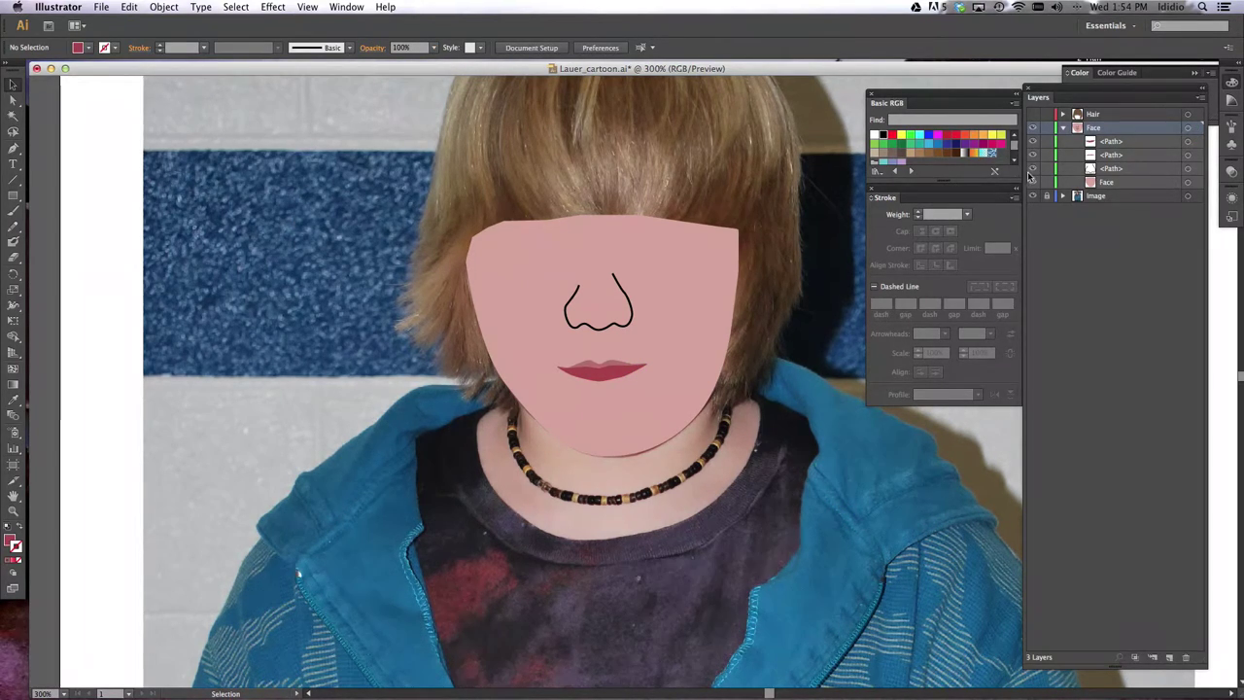
Rename the nose outline's path inside the Face layer as Nase
left_click(1115, 171)
double_click(1112, 169)
type("Nase")
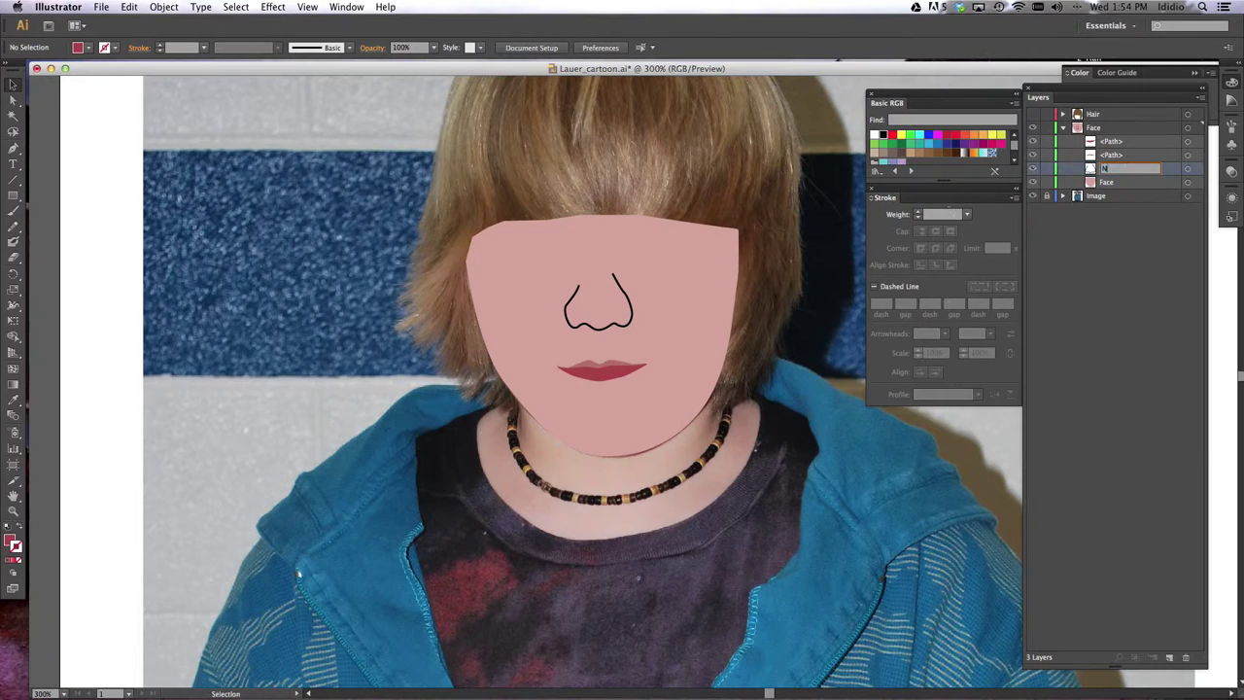
Group the upper and lower lip paths inside the Face layer and name the group Lips
left_click(1114, 155)
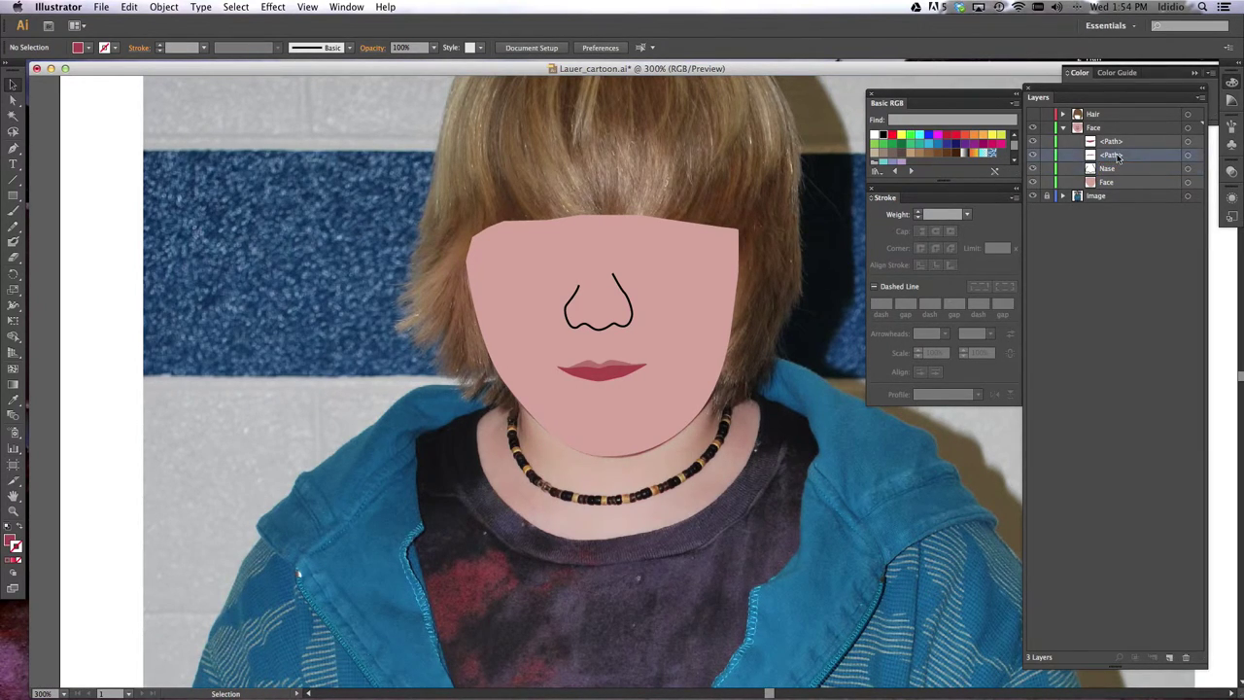
double_click(1114, 155)
left_click(1187, 143)
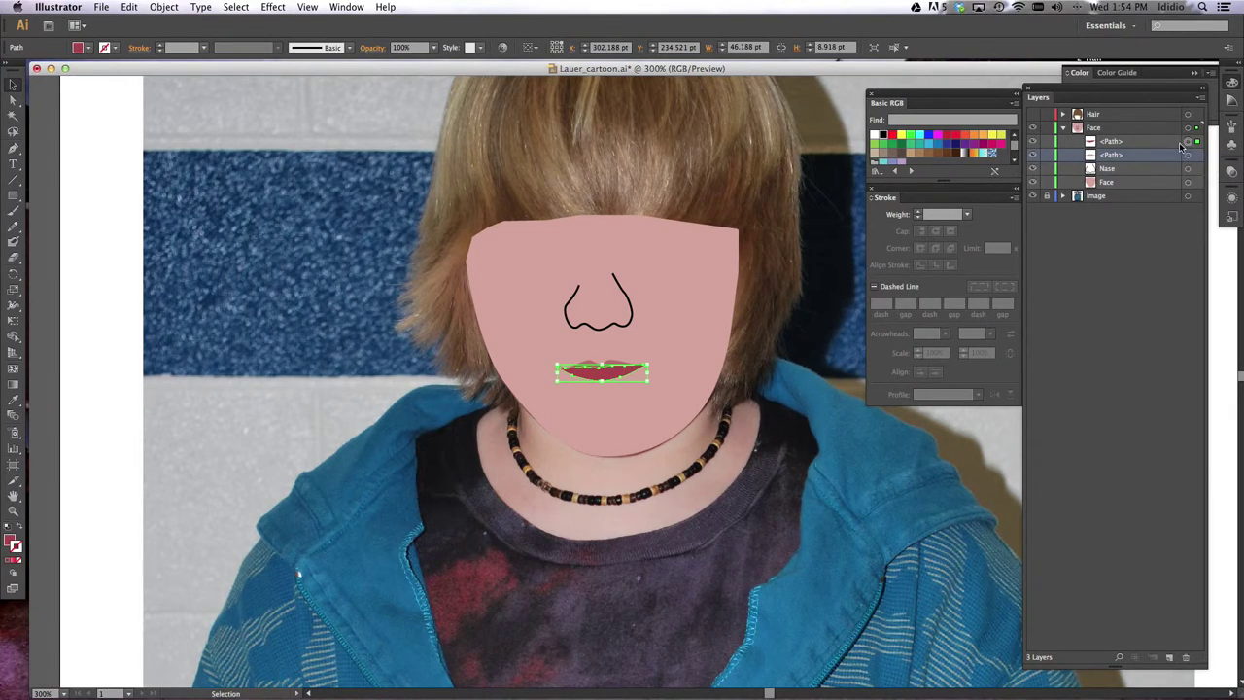
left_click(1187, 154, "shift")
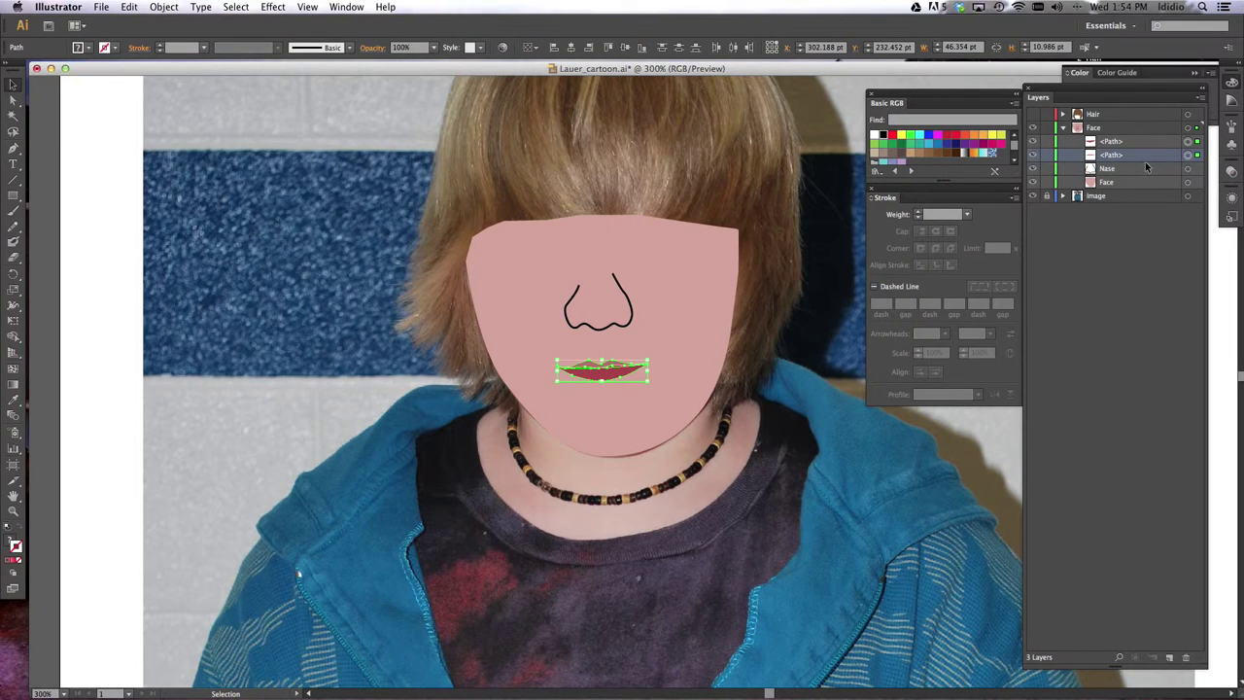
key("super+g")
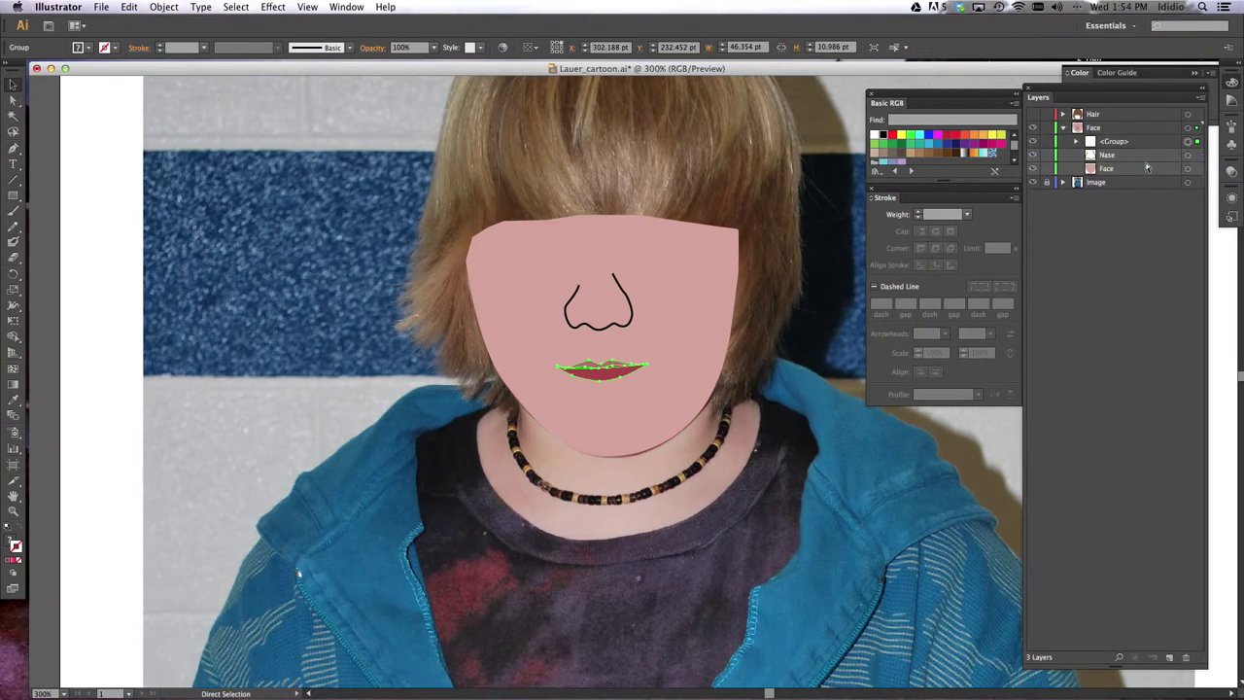
double_click(1114, 142)
type("Lip")
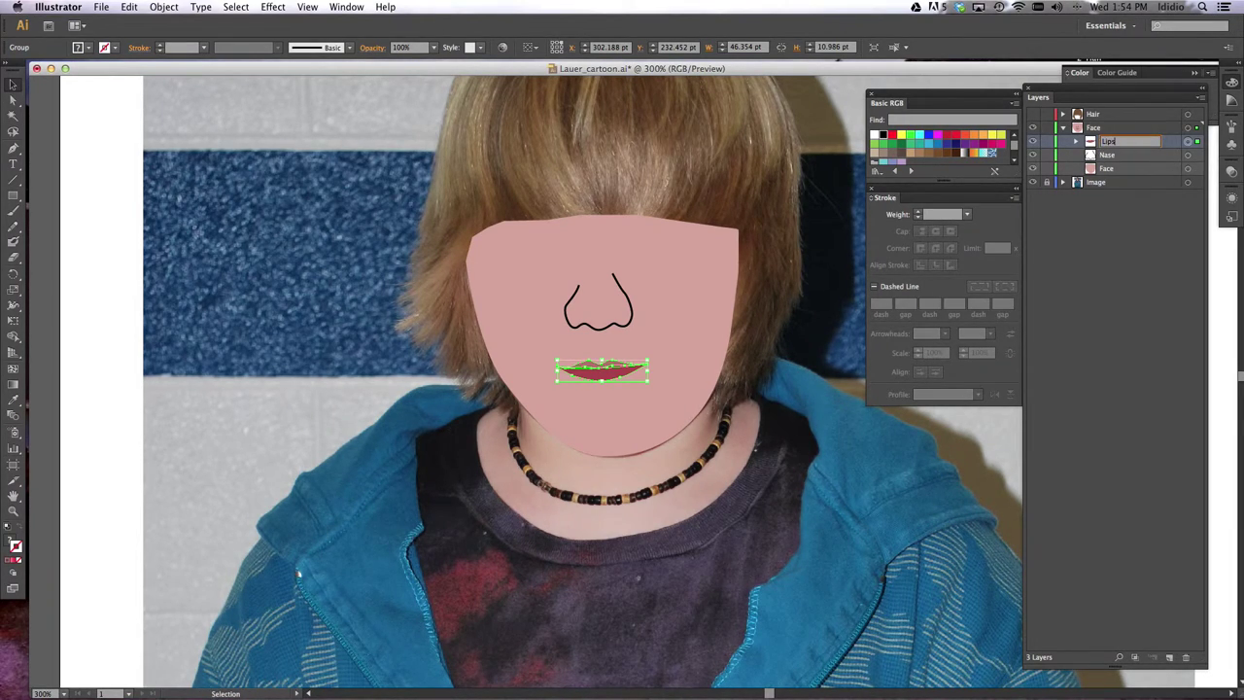
type("s")
key("Return")
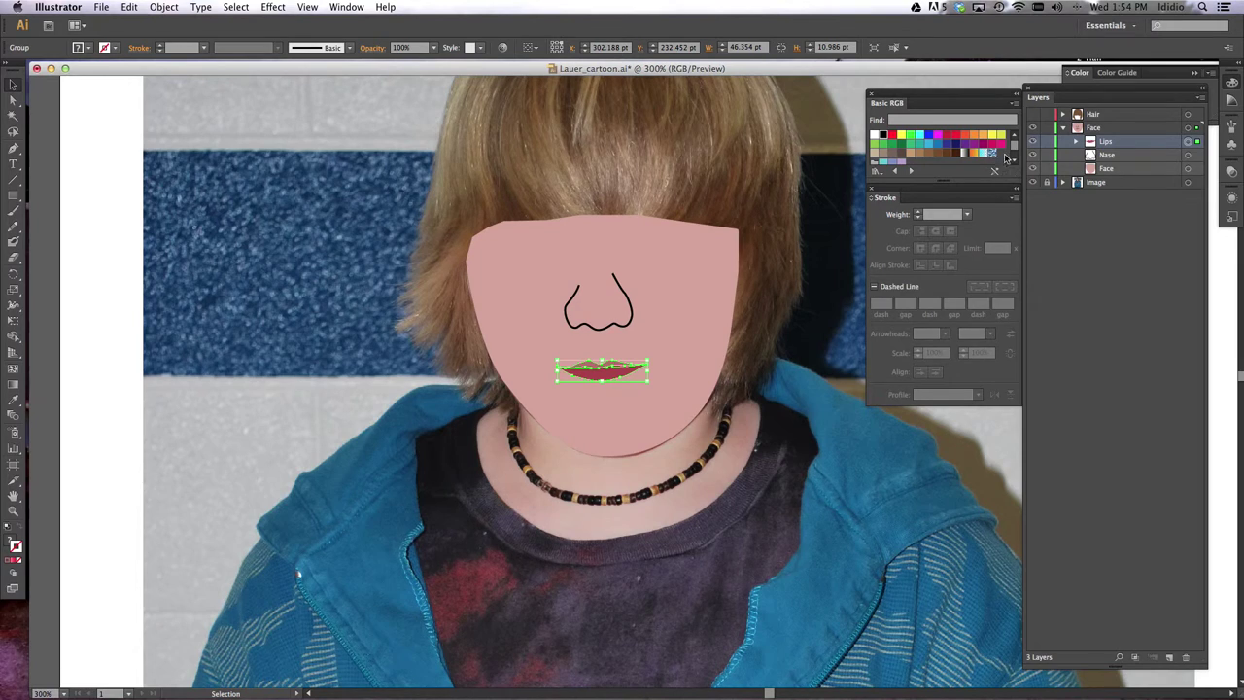